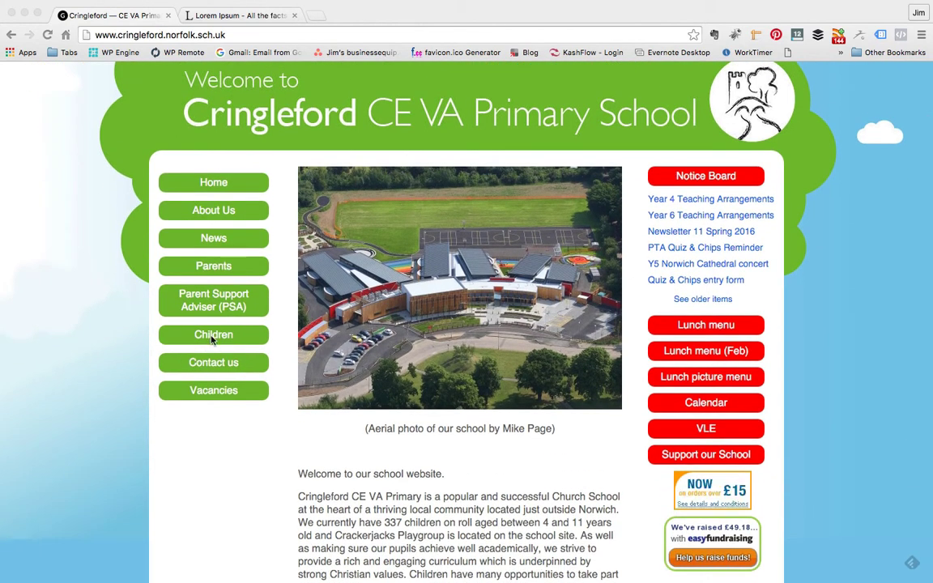
Step: Open the Reception Doves class blog from the children's class blogs on the school website
click(213, 342)
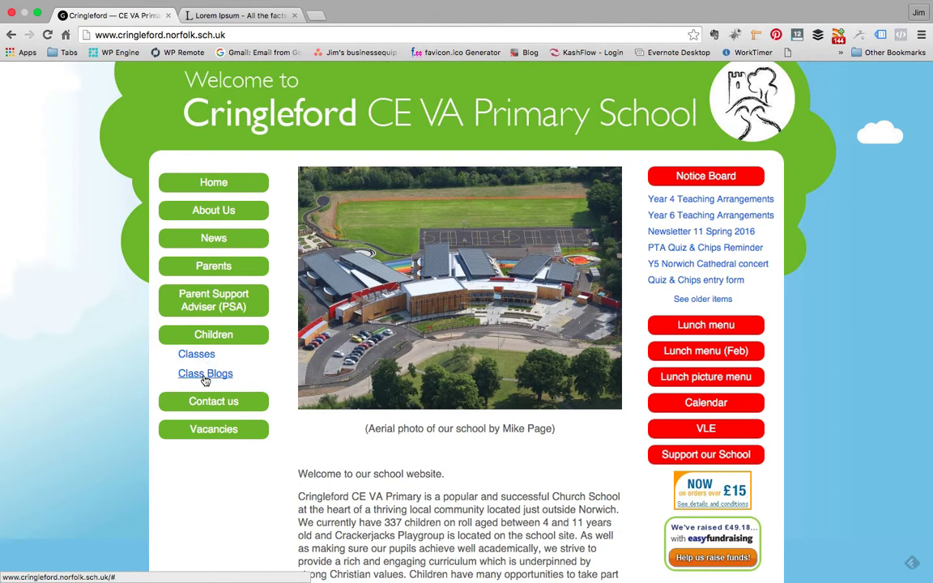
click(205, 377)
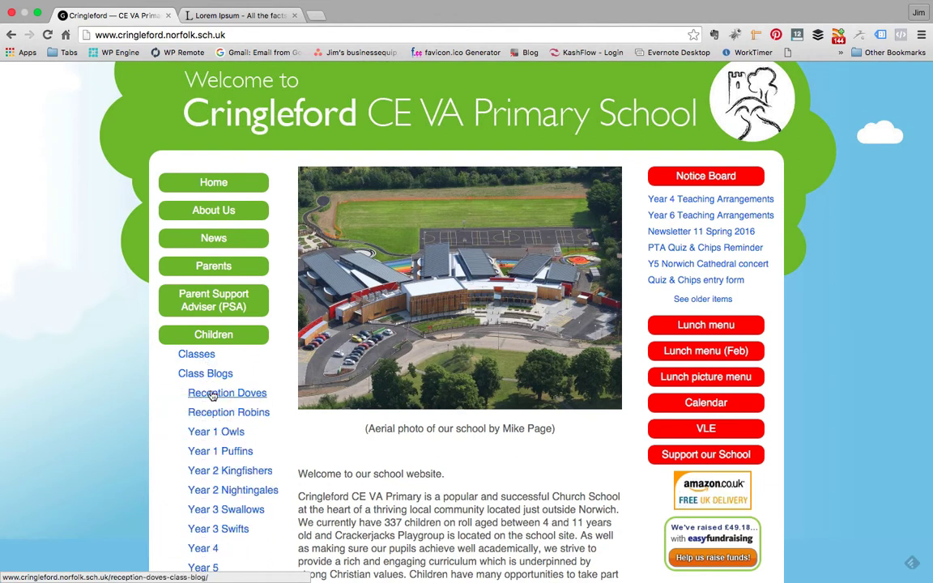
scroll(211, 413, down, 2)
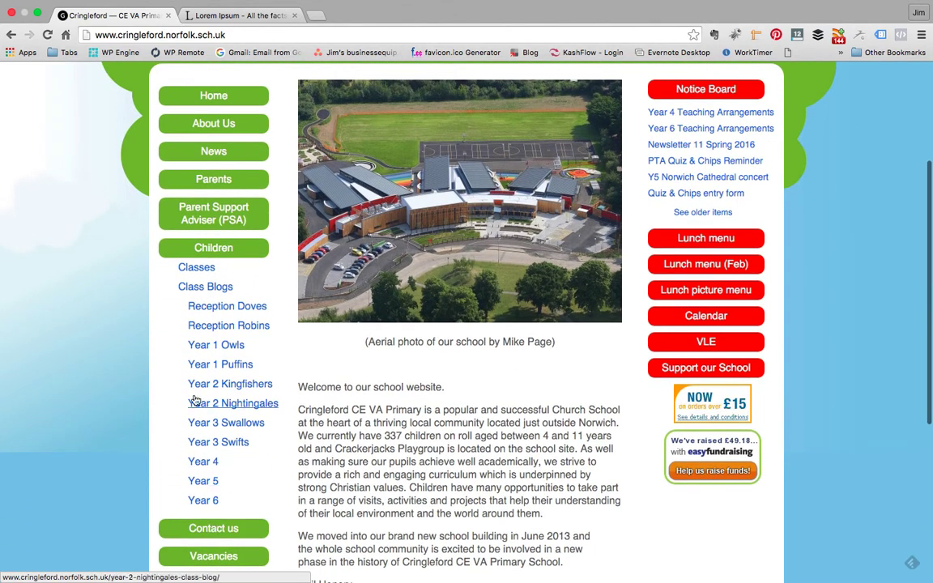
click(209, 312)
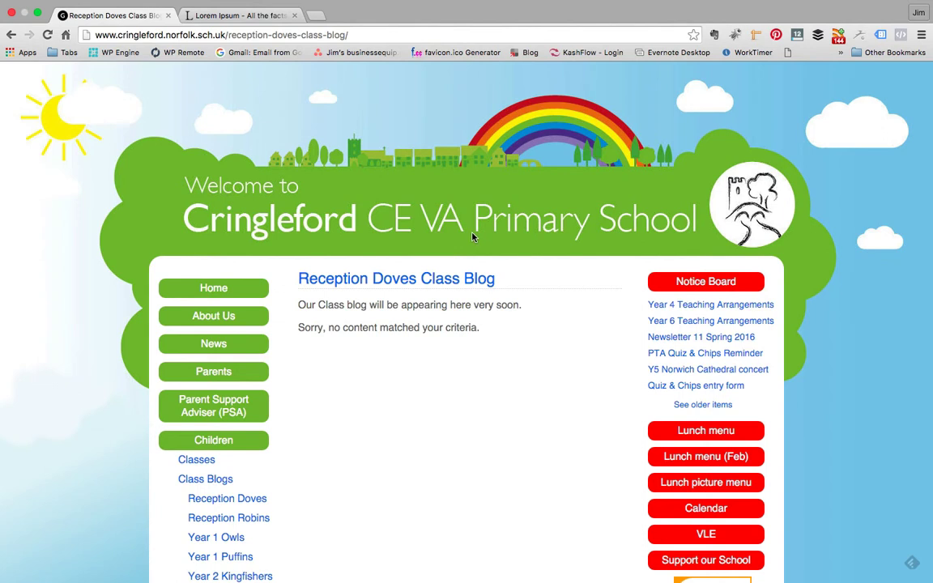
Step: Open the site's admin login and sign in with the username and account password
scroll(473, 237, down, 5)
scroll(473, 237, down, 2)
scroll(472, 238, down, 4)
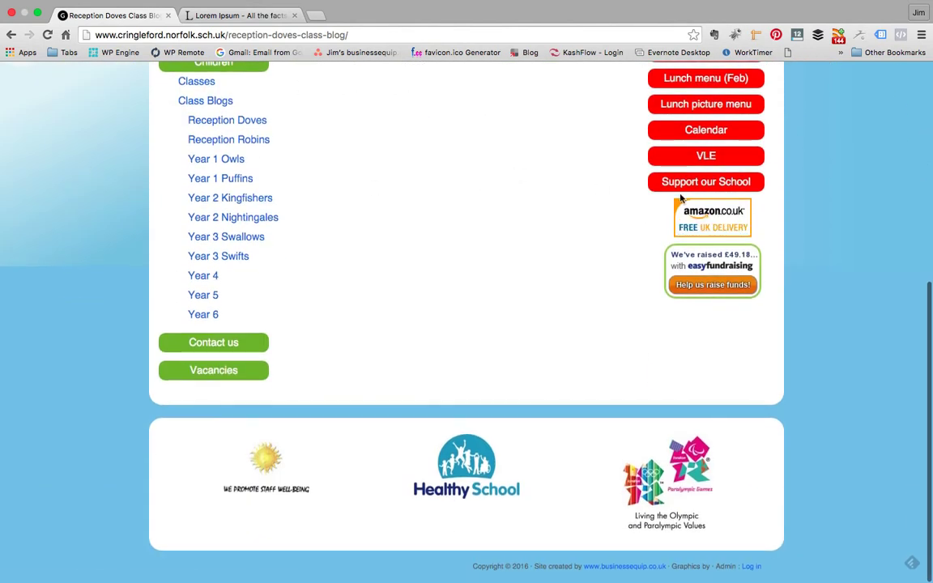
click(749, 569)
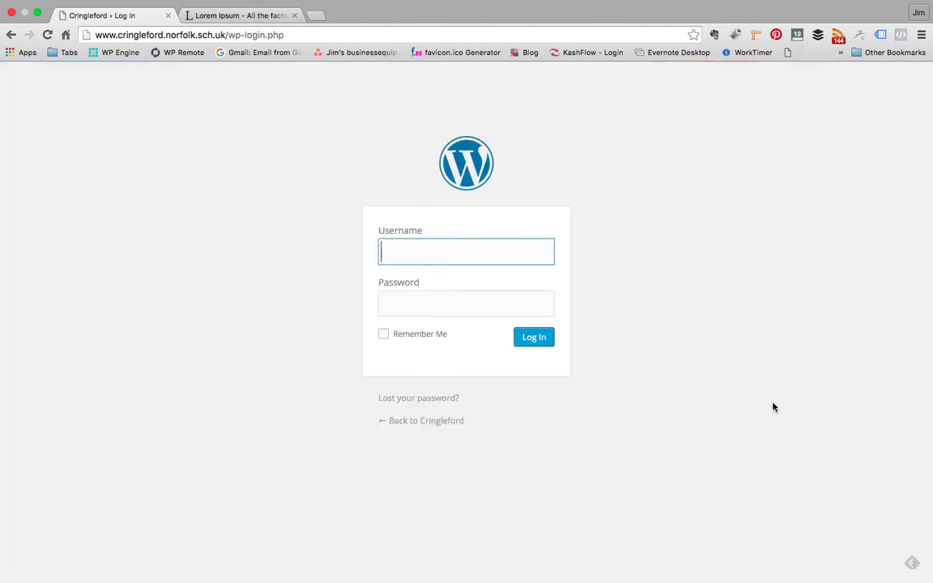
text(test.drew)
key(Tab)
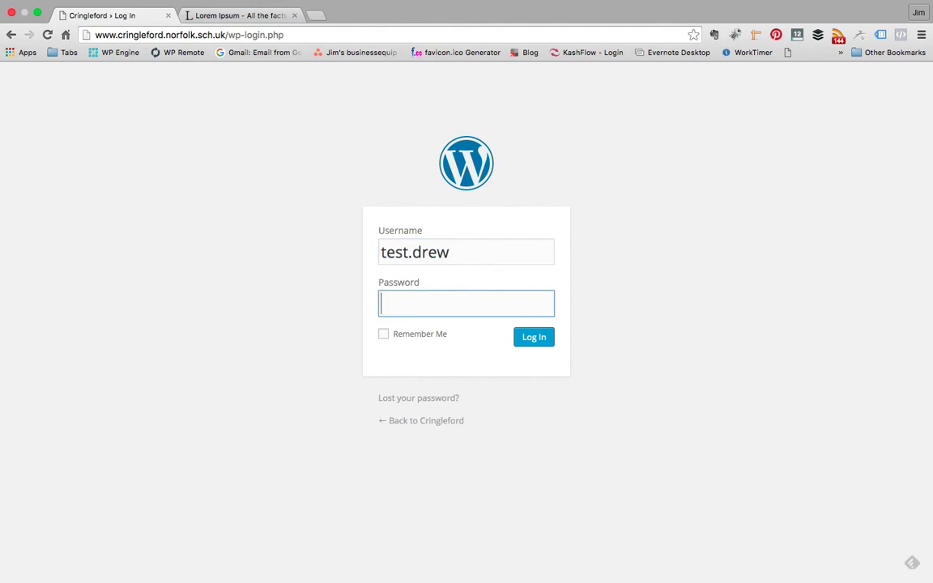
key(super+v)
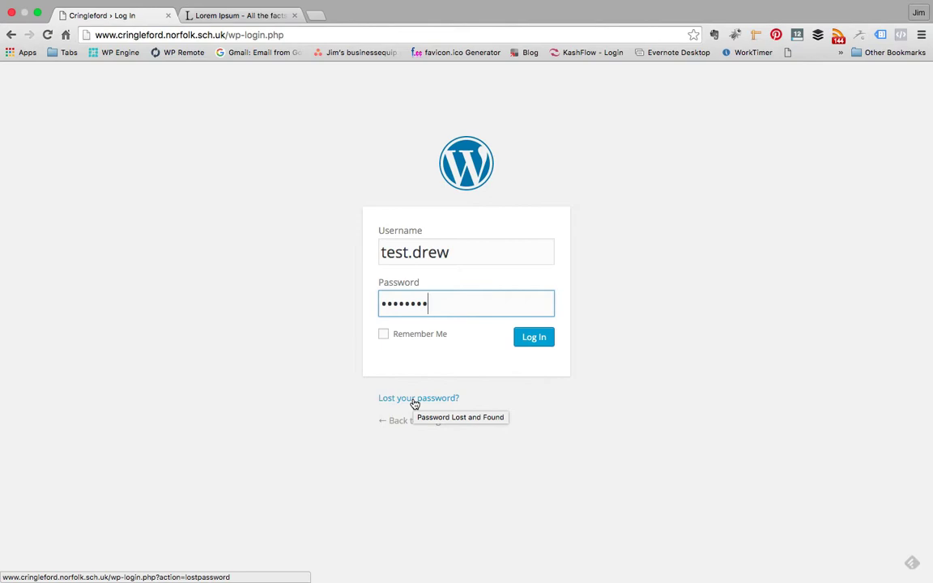
click(547, 336)
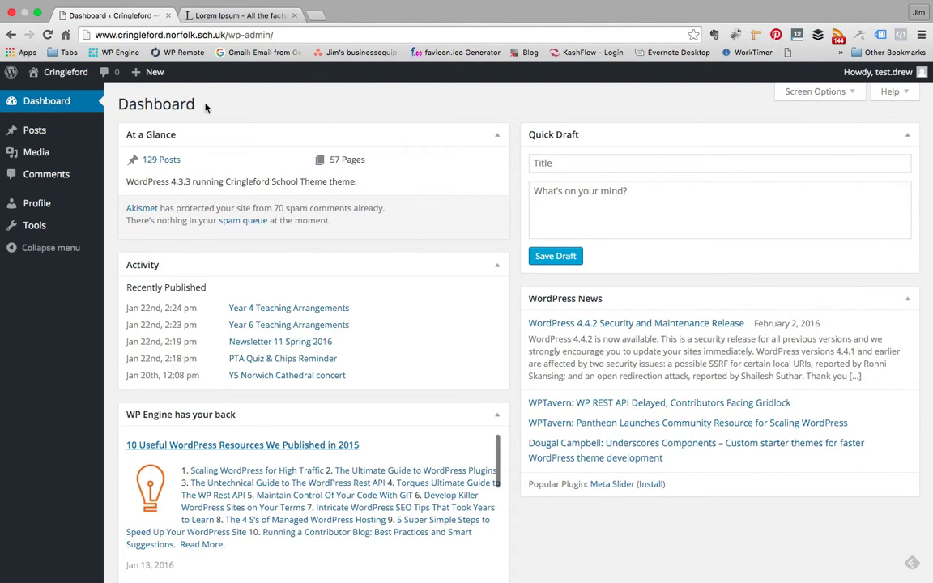
Step: Start a new post and title it "New Blog Post"
mouse_move(157, 75)
click(140, 95)
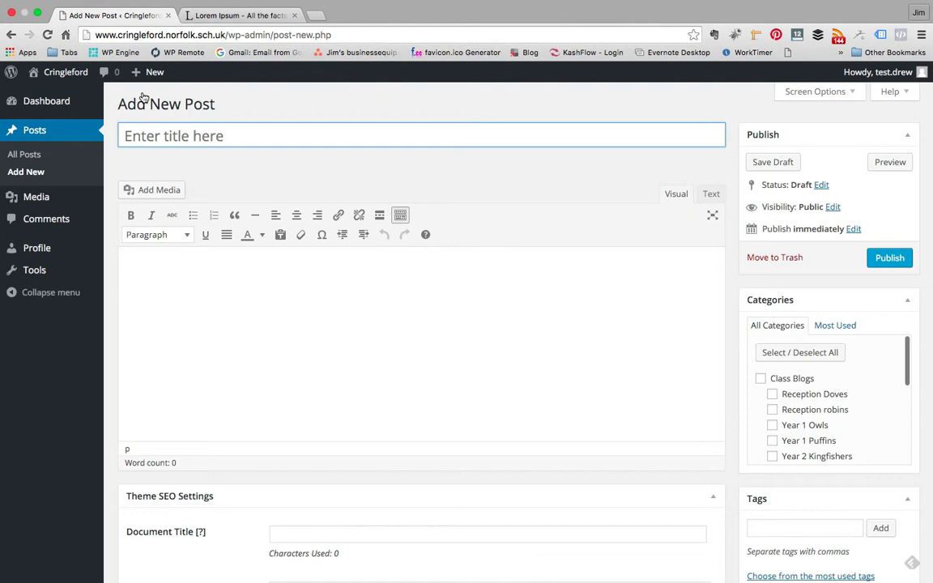
text(New Blog Post)
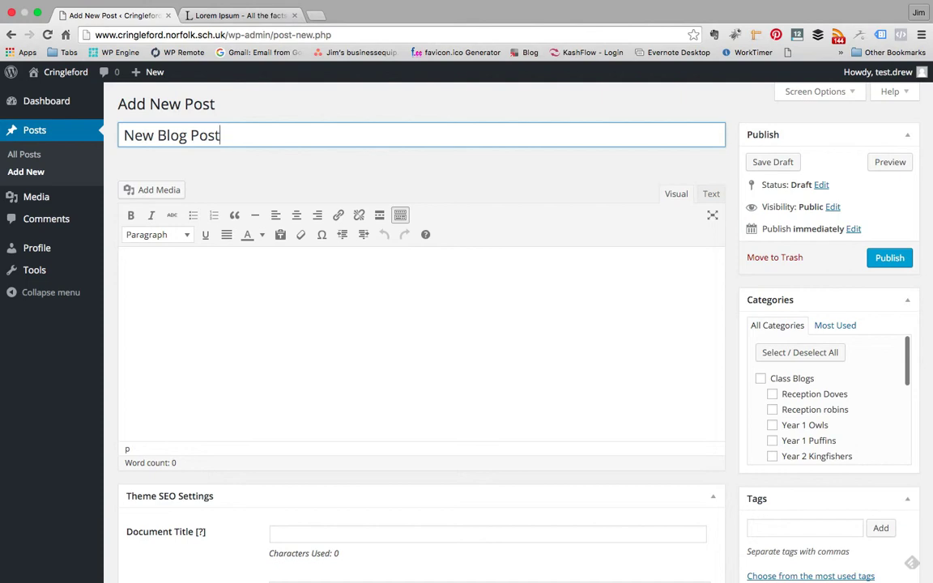
Step: Fill the post body with the five Lorem Ipsum paragraphs from the lipsum.com page
click(160, 285)
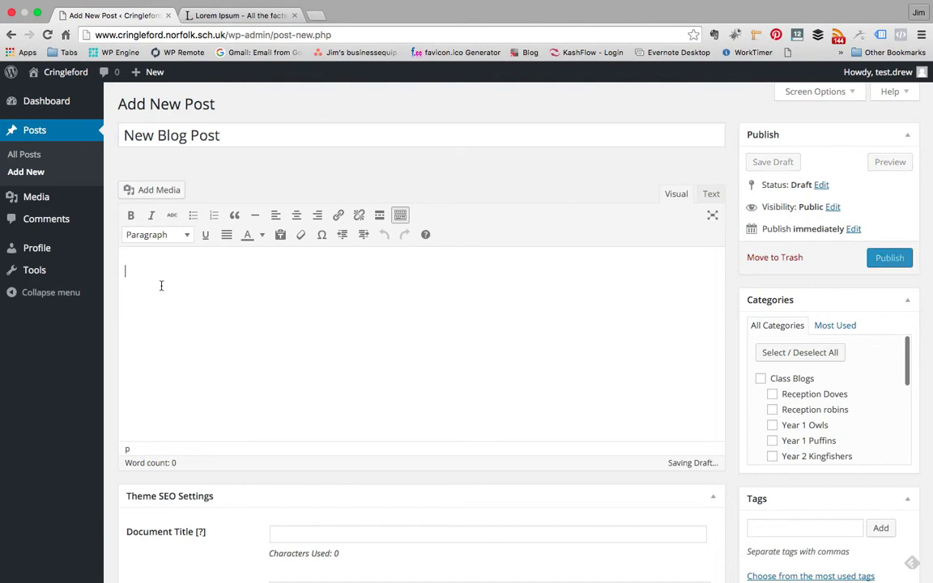
click(241, 16)
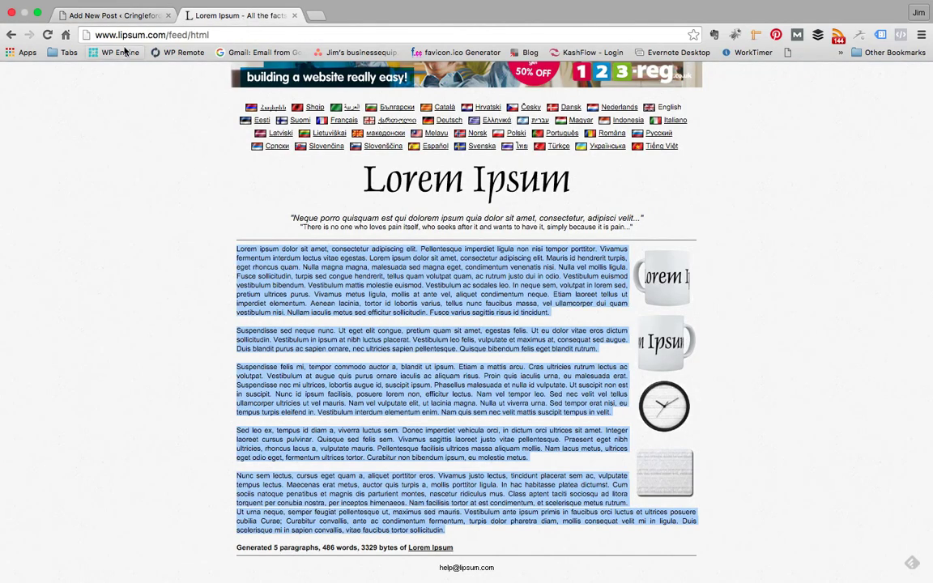
click(112, 16)
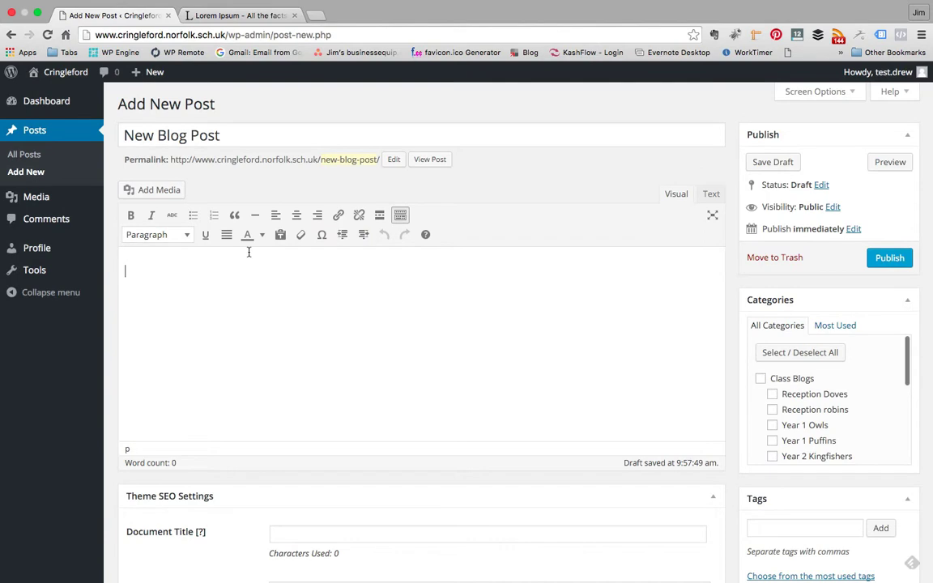
key(super+v)
scroll(392, 334, down, 3)
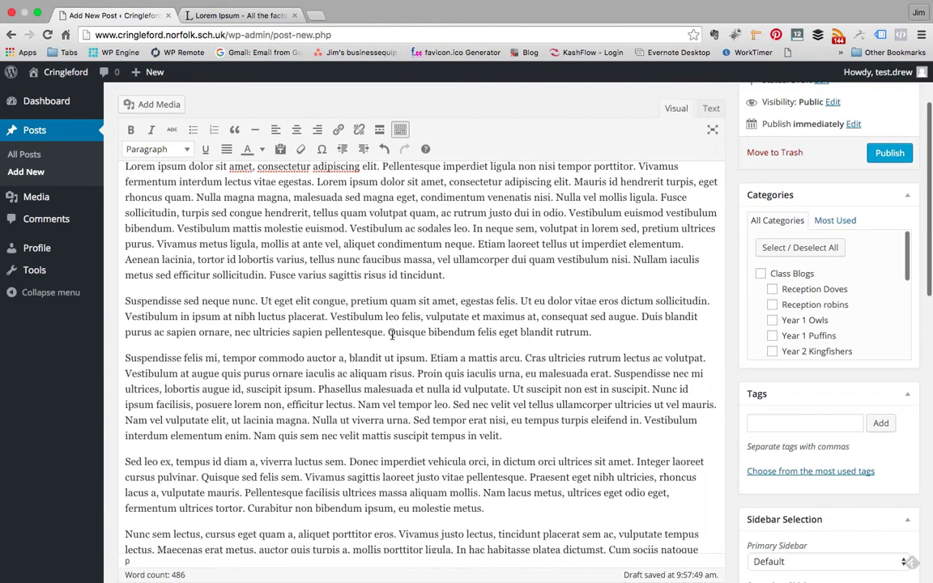
scroll(392, 335, down, 5)
scroll(391, 335, up, 3)
scroll(391, 334, up, 5)
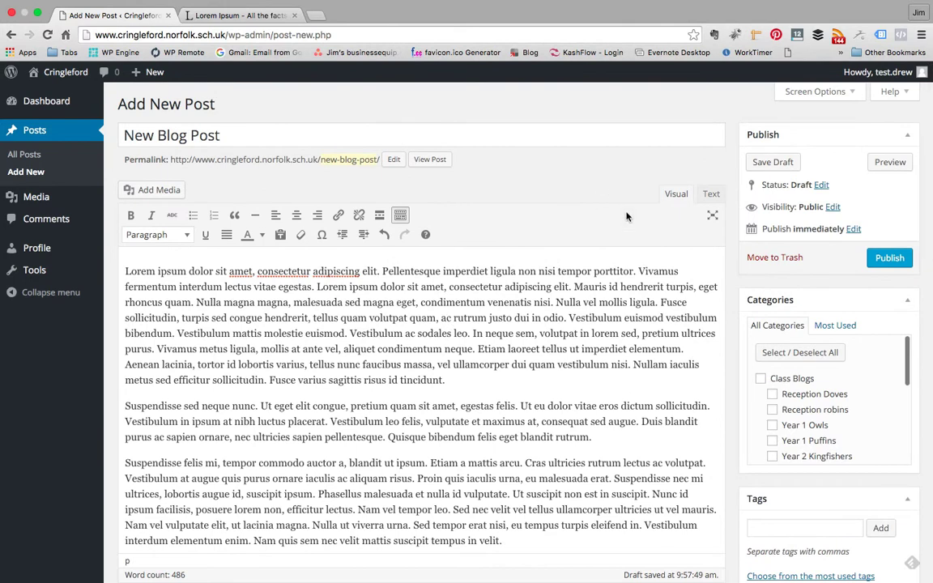
Step: Assign the post to the Reception Doves category
scroll(626, 216, down, 1)
scroll(626, 216, down, 3)
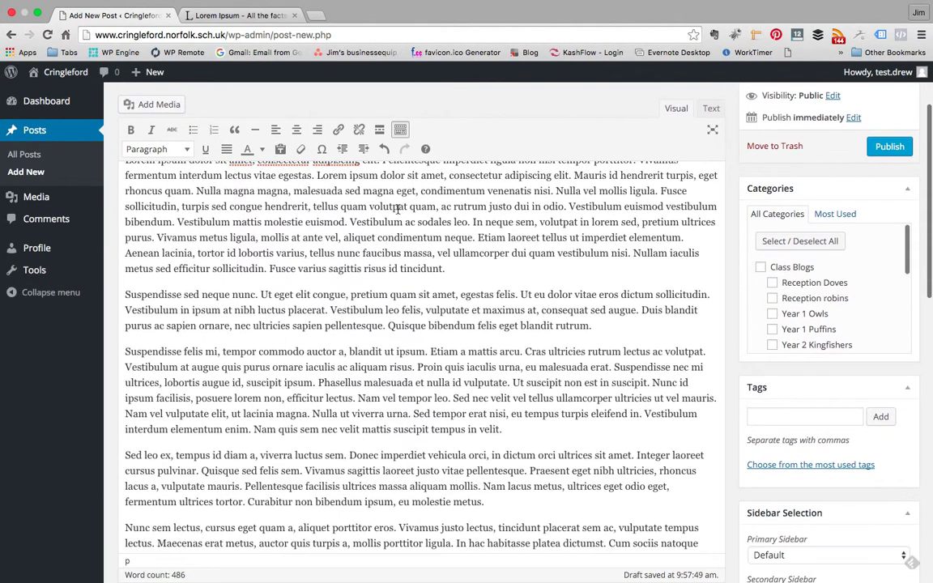
scroll(551, 216, up, 3)
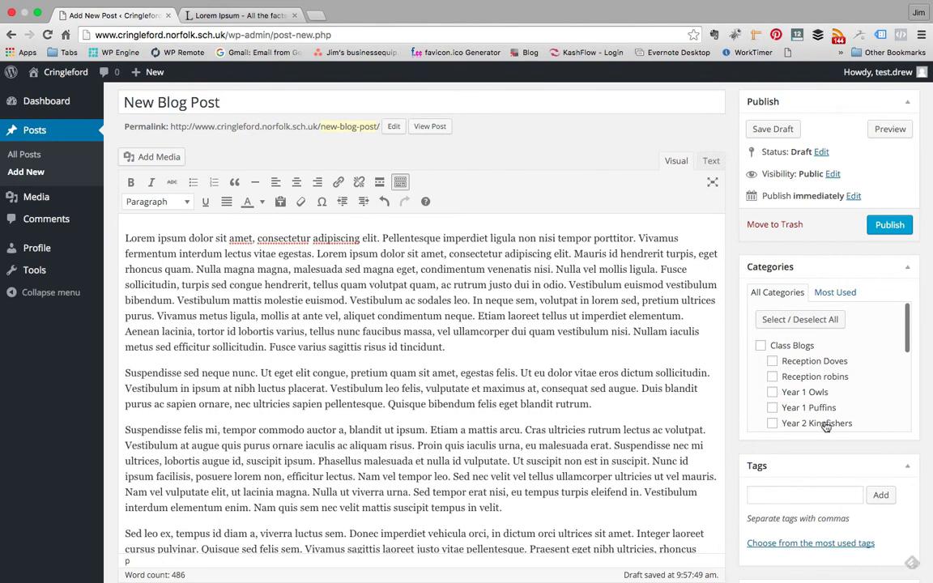
click(772, 362)
Step: Preview the draft post on the site and look through its full text
scroll(737, 348, up, 2)
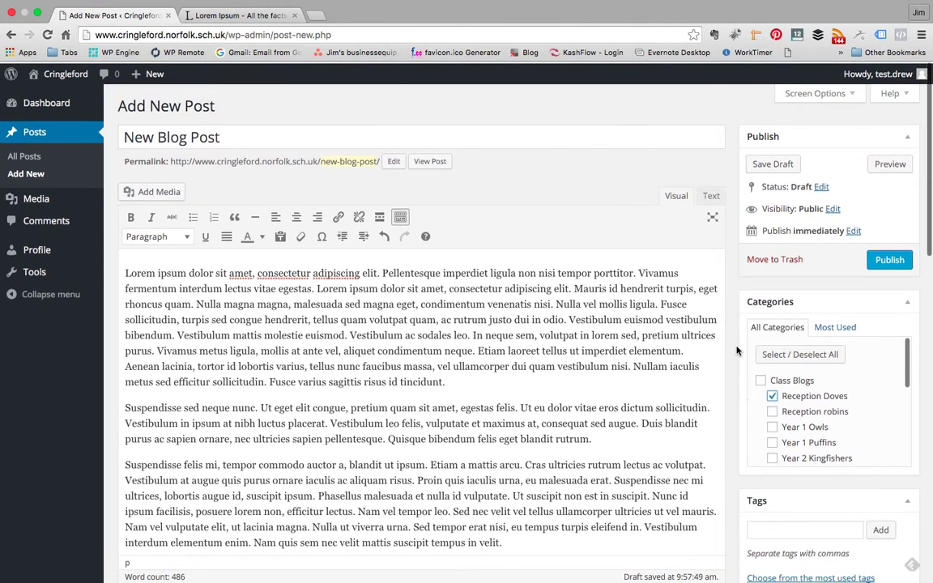
click(889, 162)
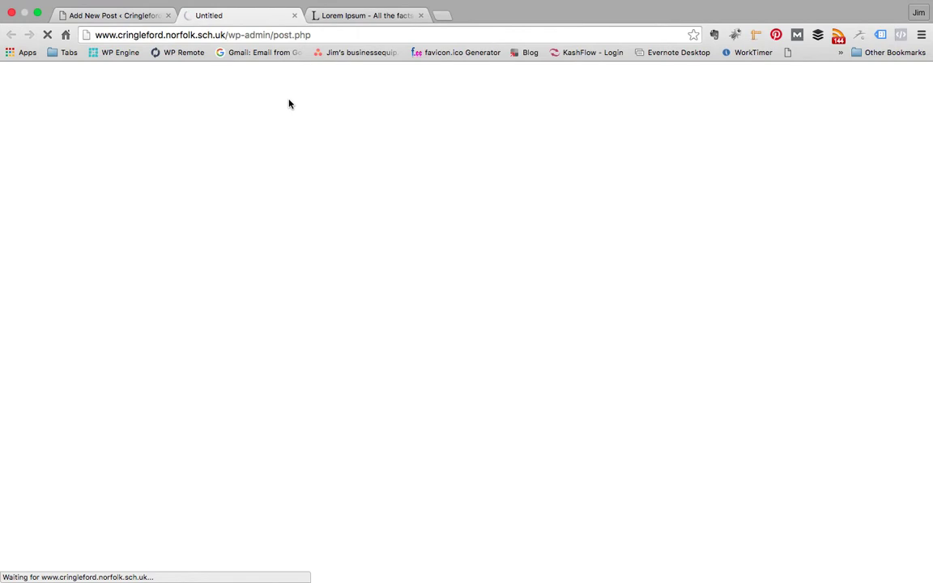
scroll(429, 178, down, 15)
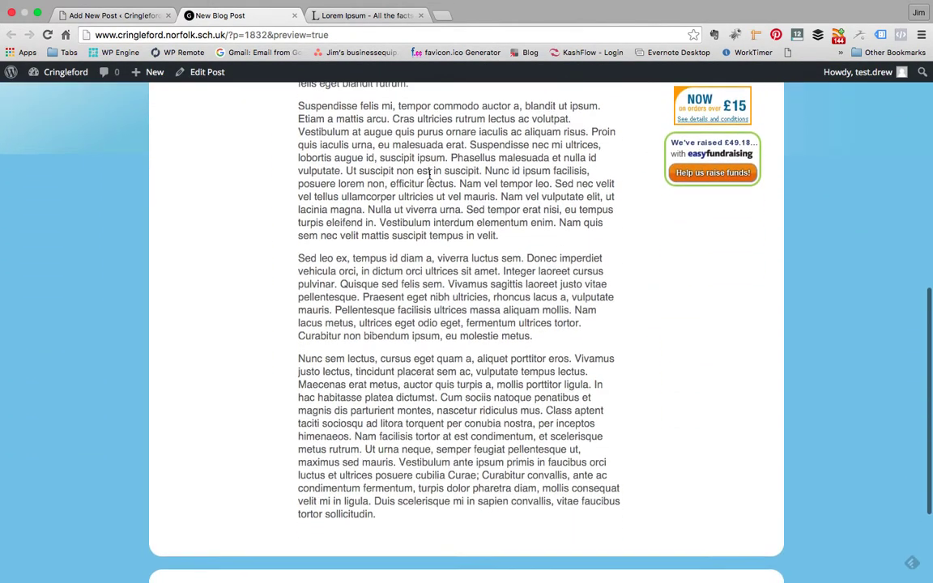
scroll(429, 174, up, 15)
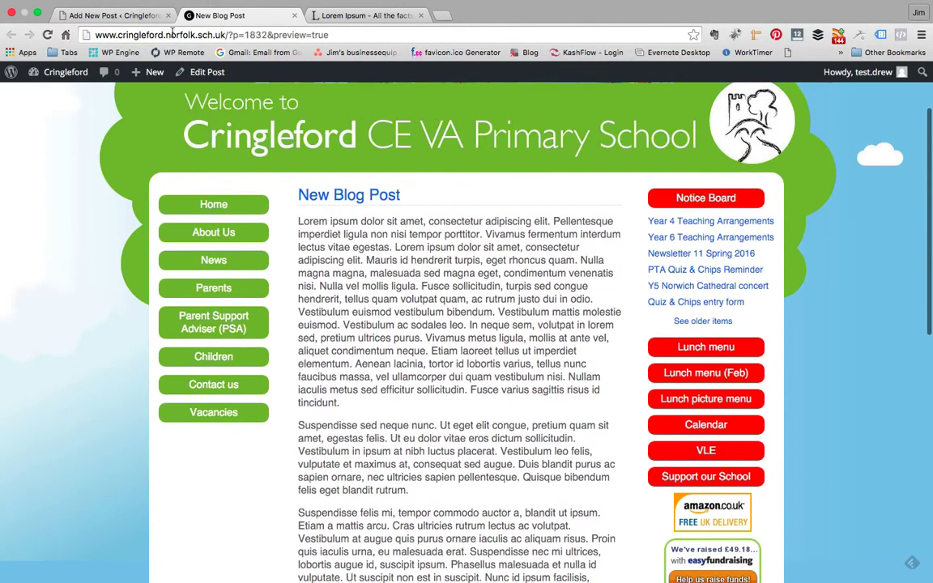
Step: Return to the post editor and publish the post
click(95, 16)
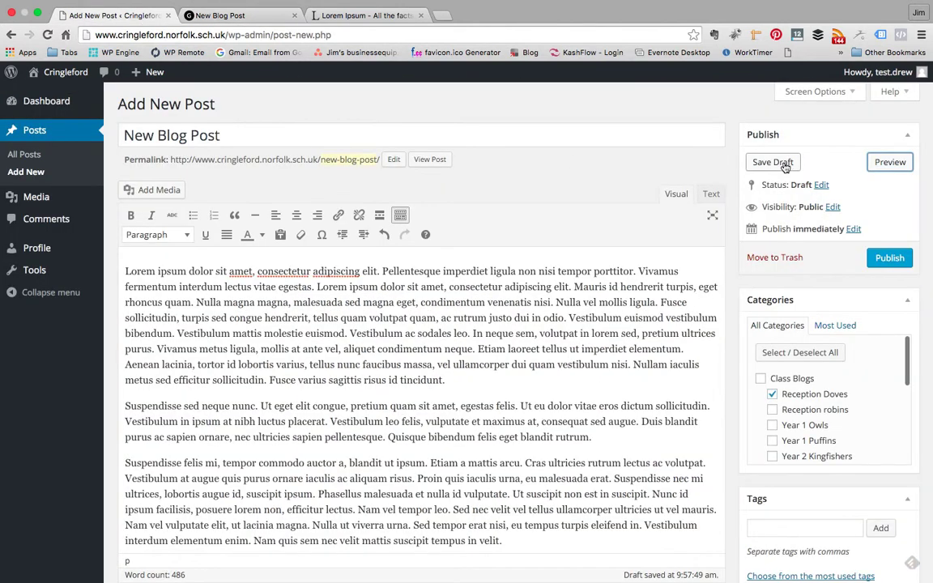
scroll(785, 166, down, 1)
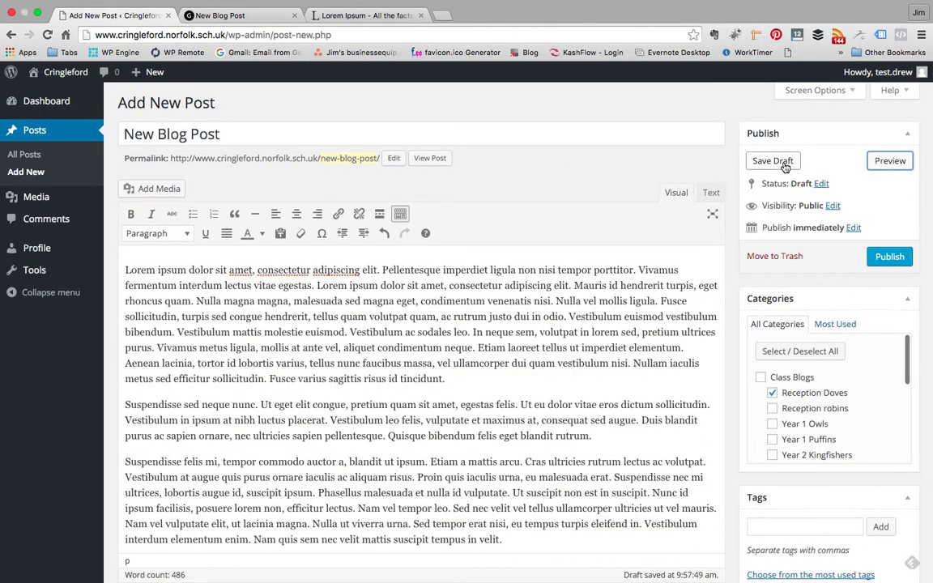
click(887, 256)
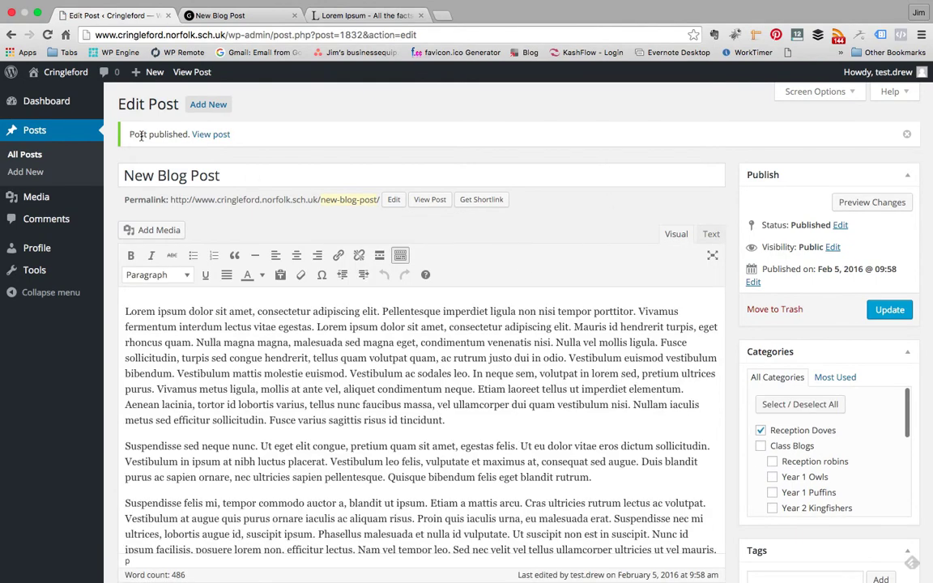
Step: View the published post on the site and select its web address
click(207, 138)
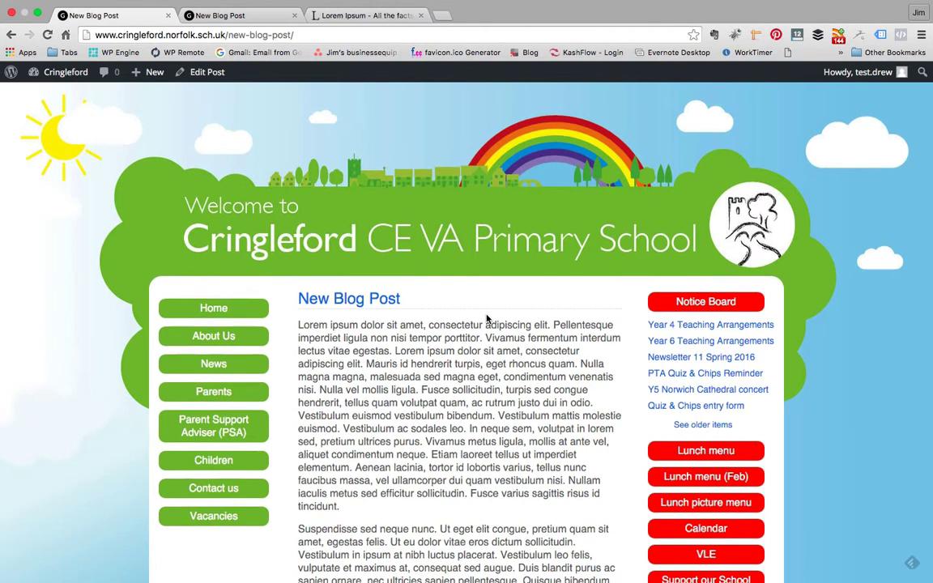
scroll(418, 239, down, 3)
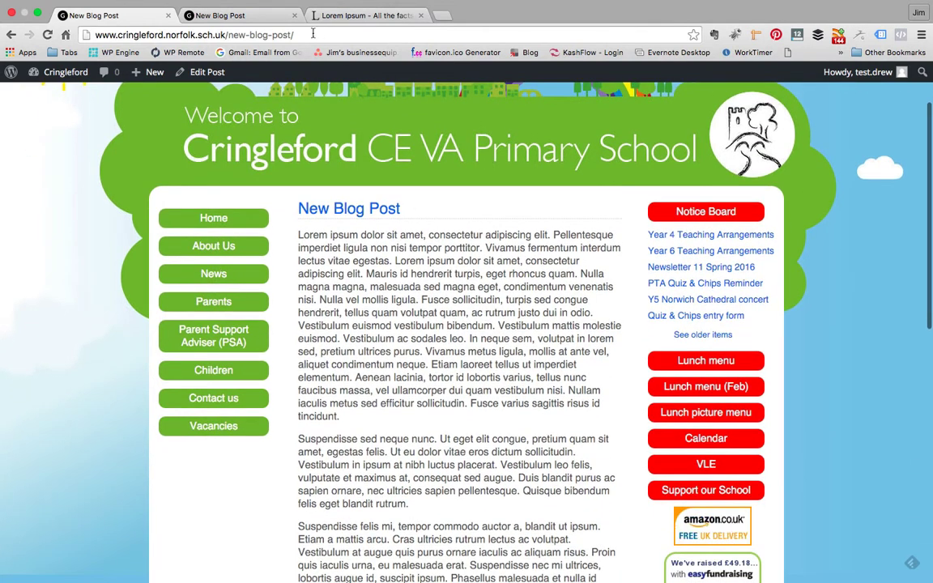
drag(85, 35, 309, 35)
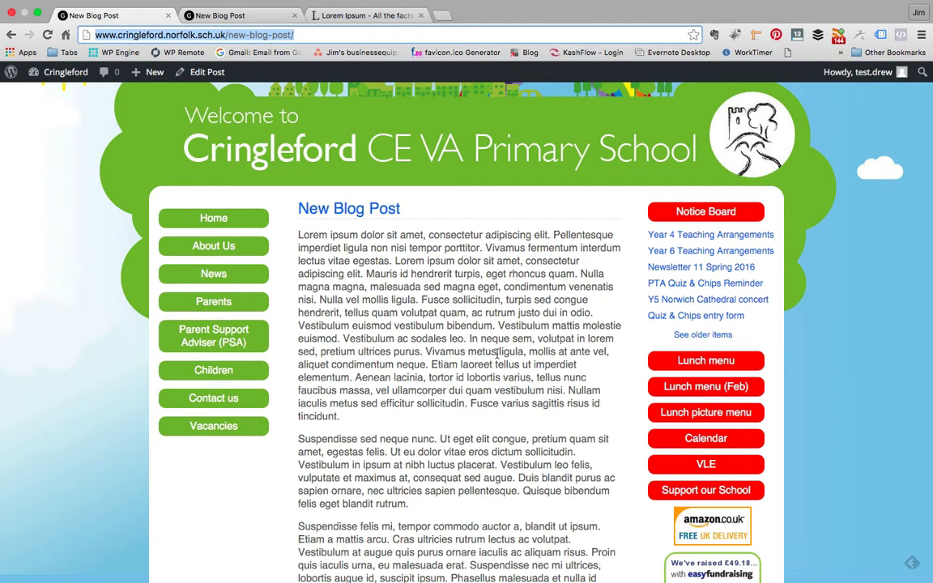
Step: Open the Reception Doves class blog and check how the new post appears on the page
scroll(364, 316, down, 3)
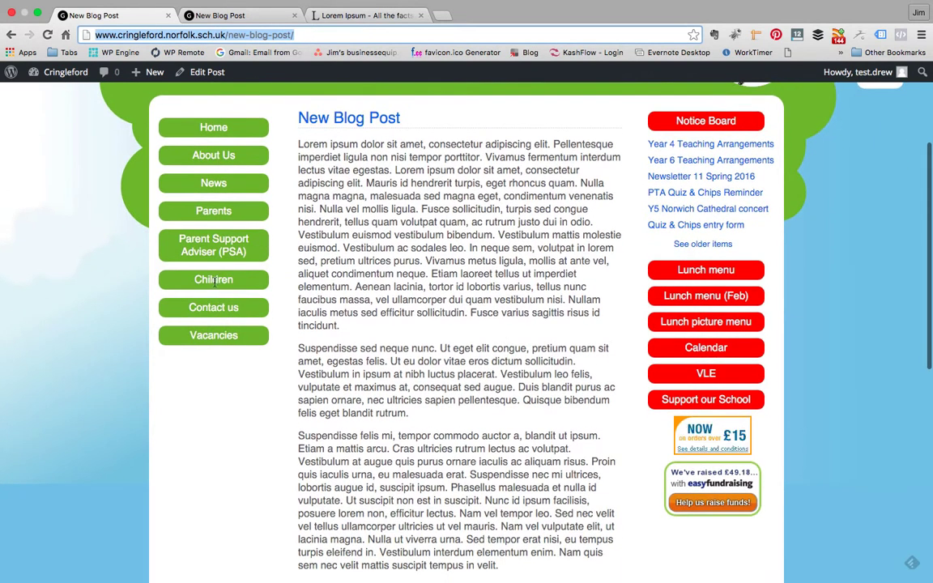
click(215, 280)
click(201, 321)
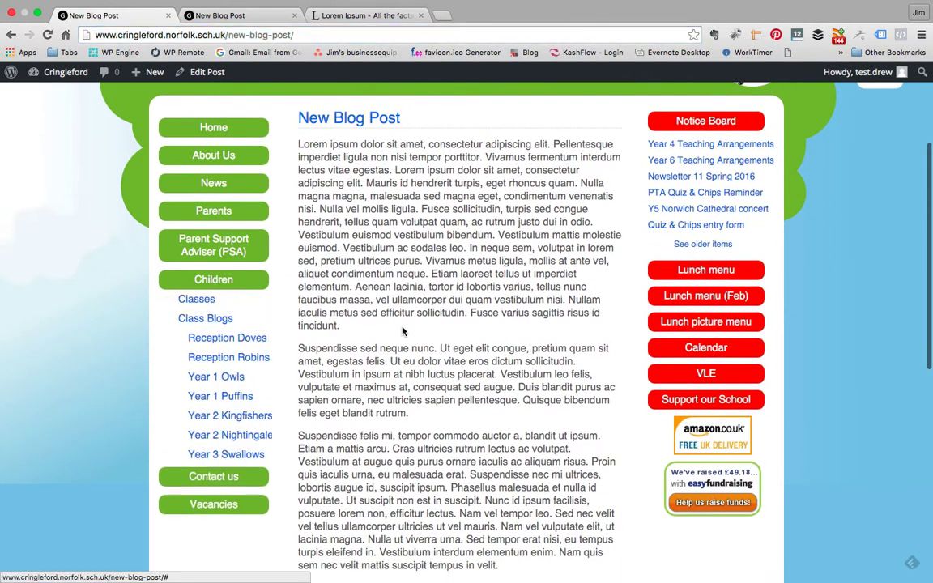
click(242, 338)
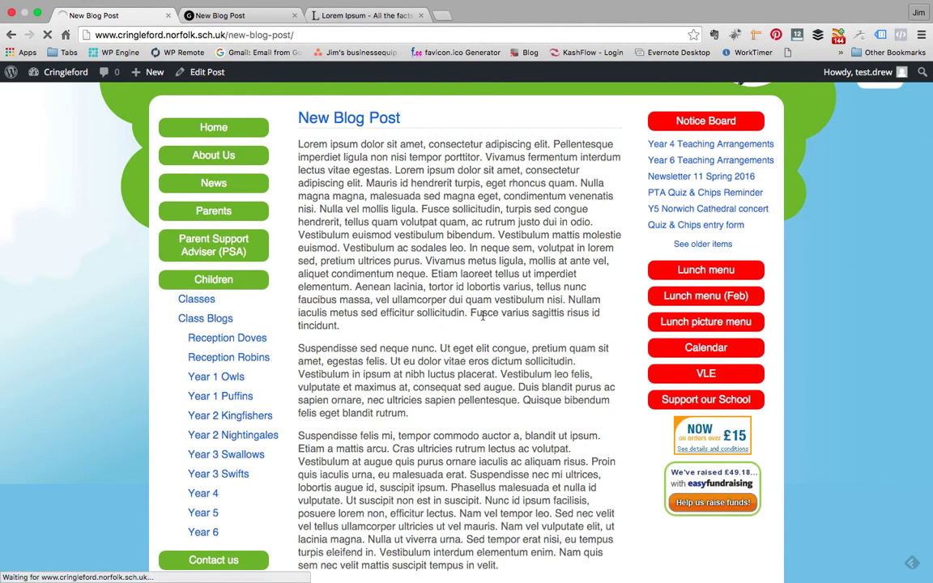
scroll(490, 320, down, 2)
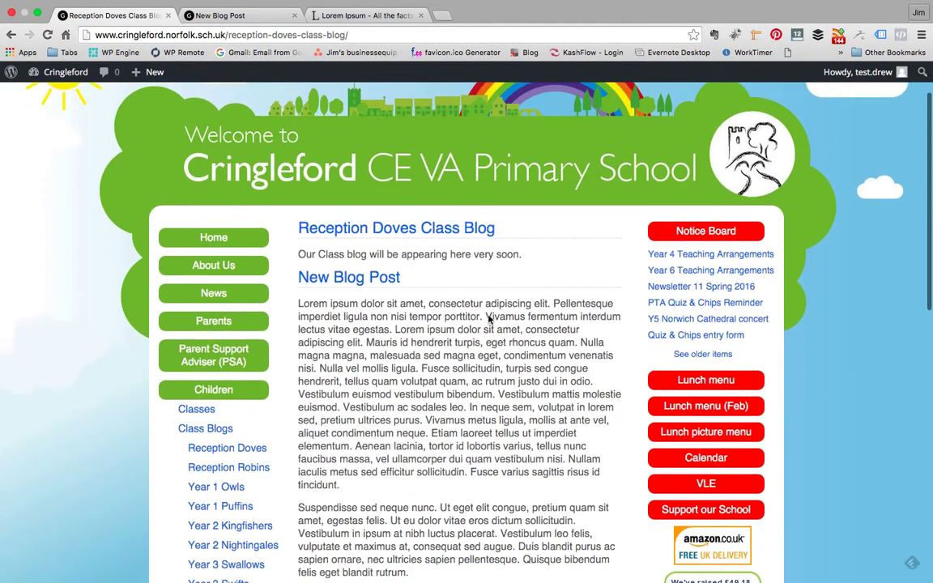
scroll(508, 323, down, 15)
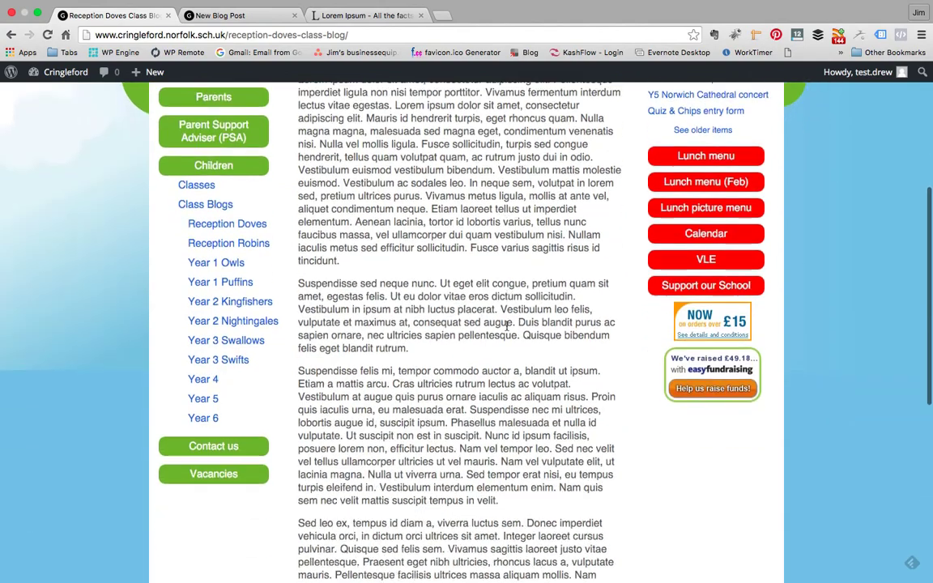
scroll(508, 324, up, 10)
scroll(507, 324, down, 6)
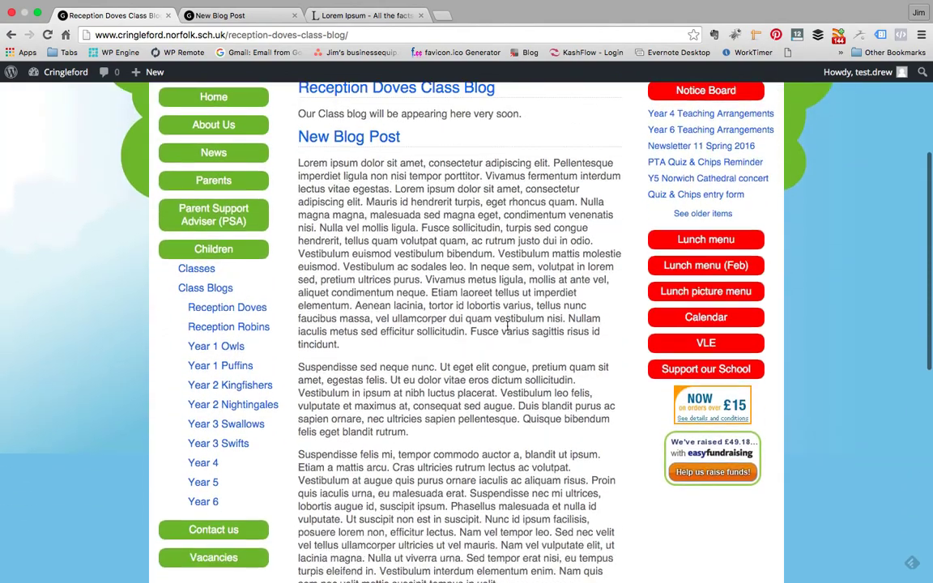
scroll(508, 326, up, 2)
scroll(507, 325, up, 8)
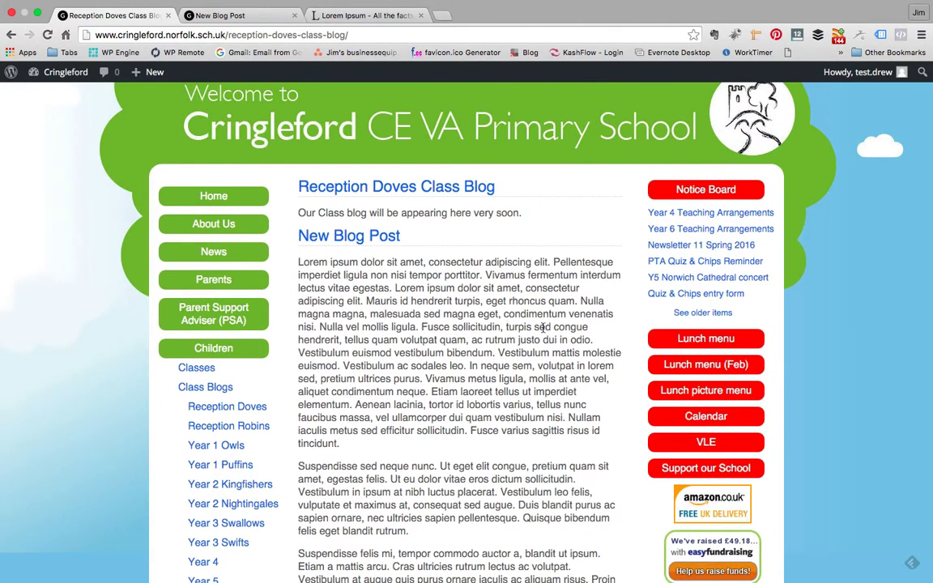
Step: Insert a Read More break after the first paragraph of New Blog Post and update the post
click(358, 238)
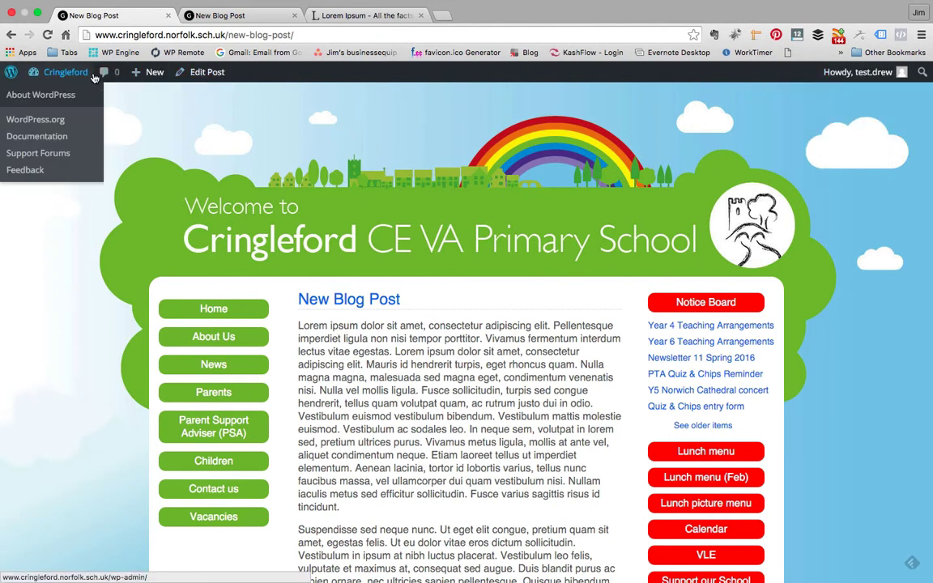
click(207, 72)
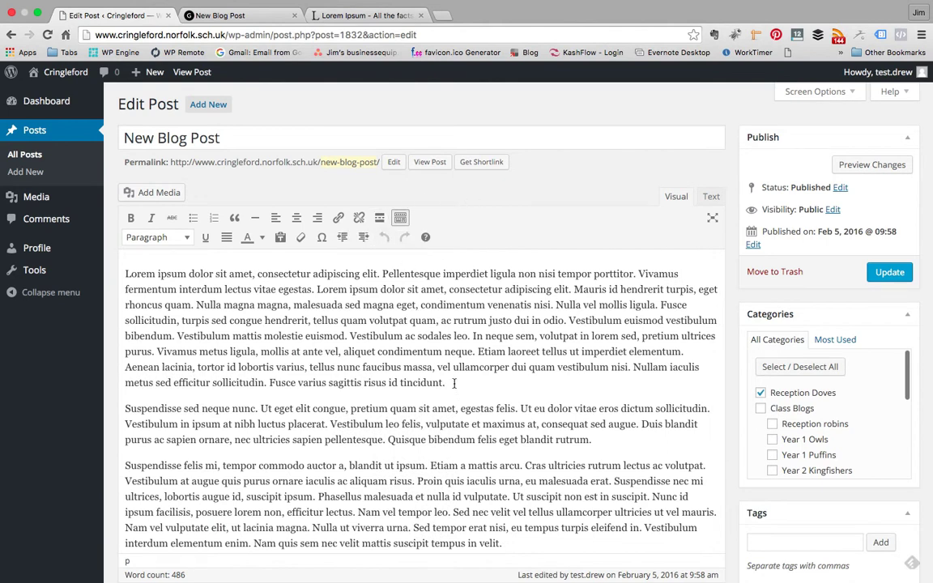
click(454, 383)
click(378, 219)
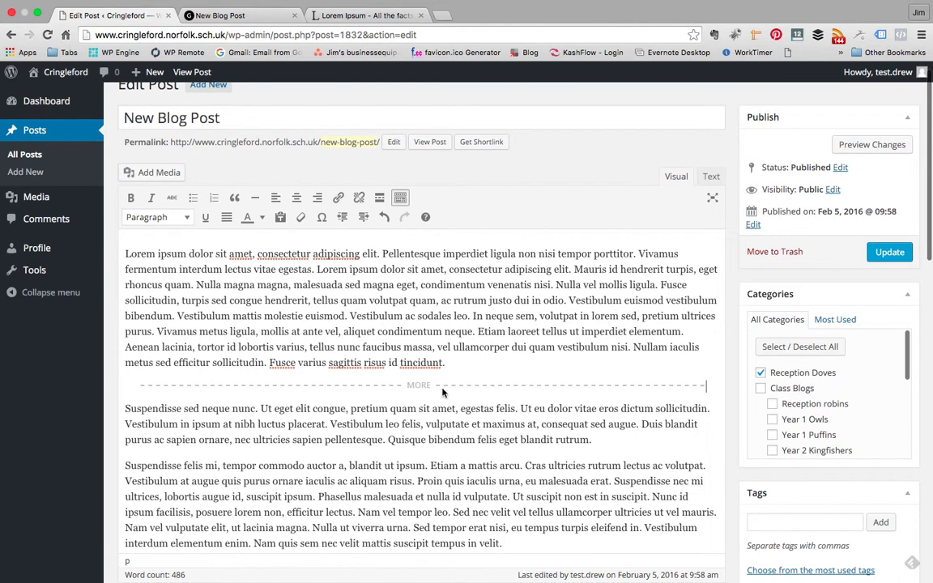
click(884, 254)
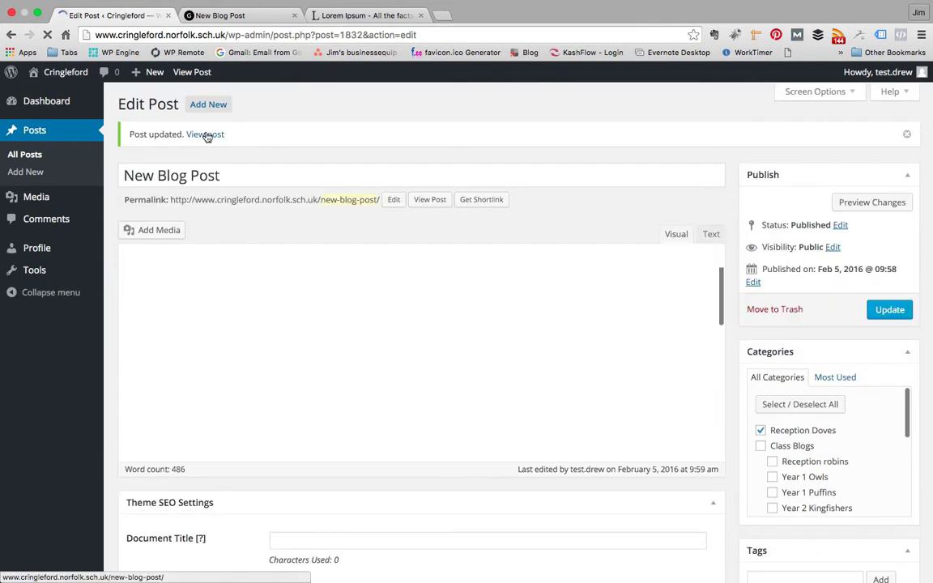
Step: View the updated post on the site and check its shortened entry on the Reception Doves class blog
click(205, 136)
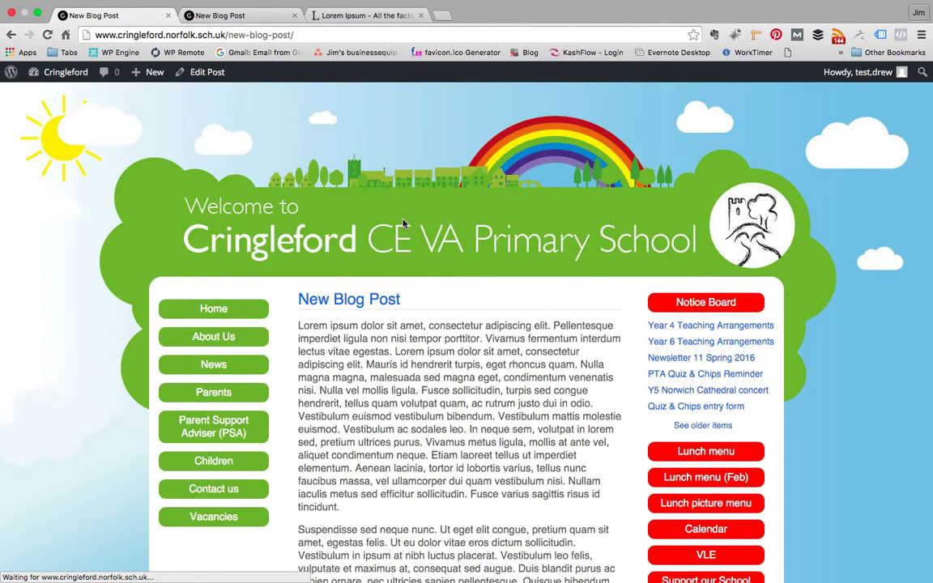
scroll(480, 270, down, 3)
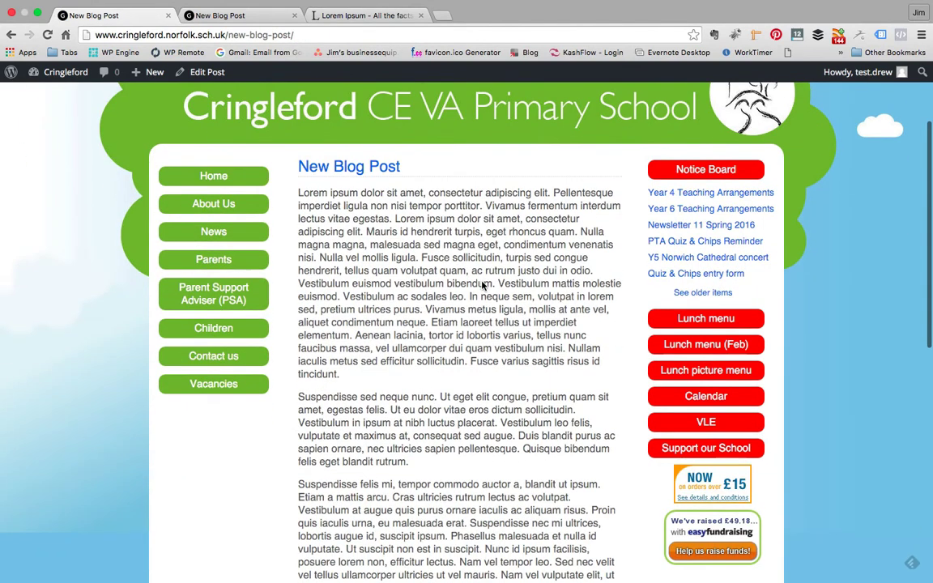
click(213, 327)
click(204, 367)
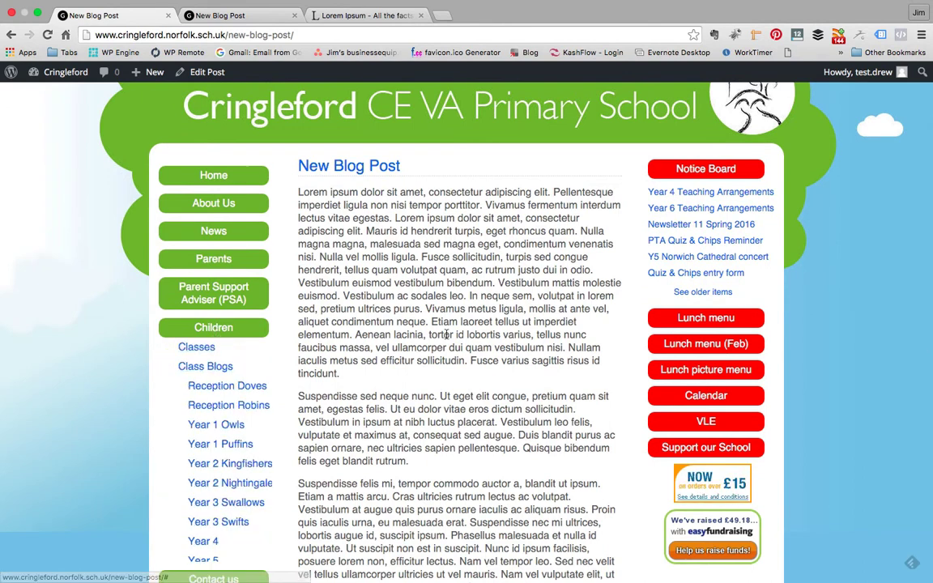
click(225, 386)
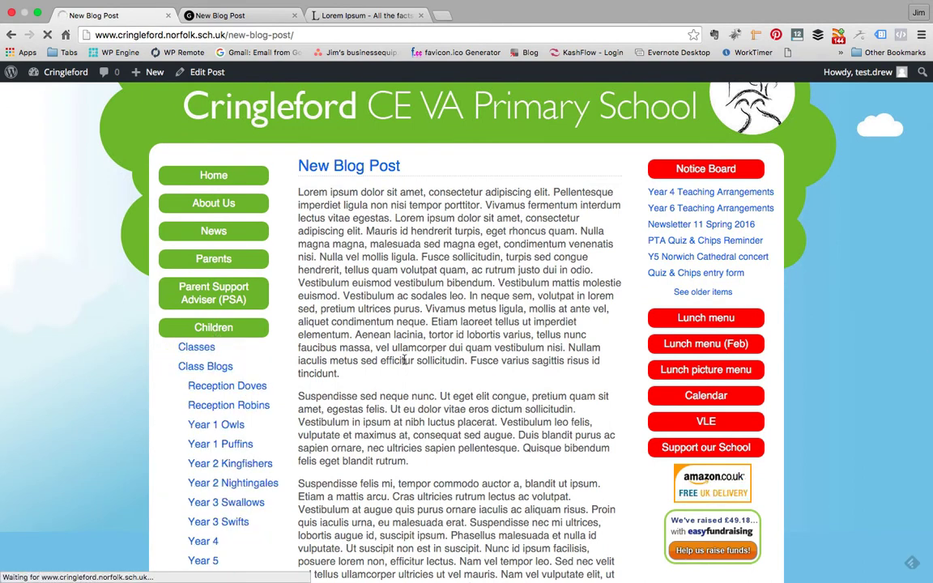
scroll(429, 315, down, 3)
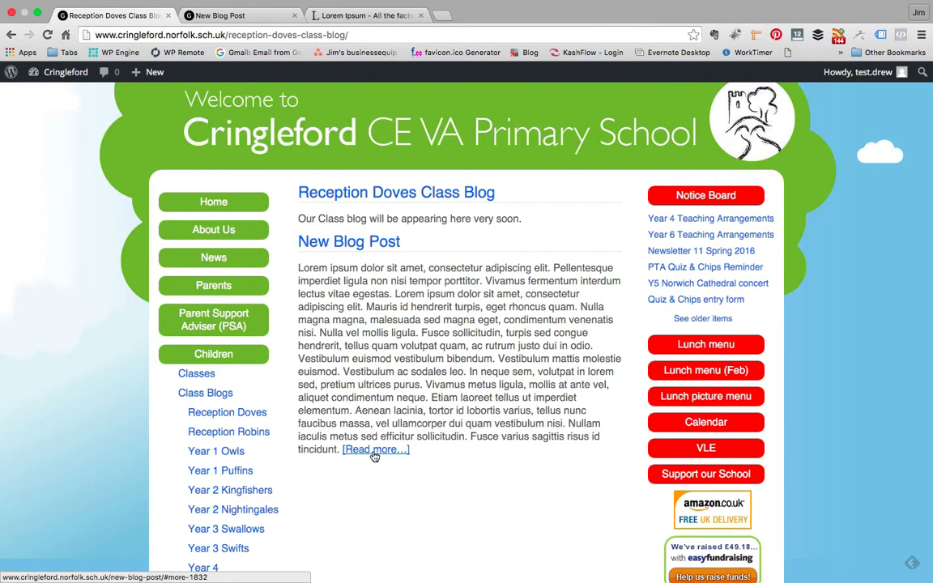
Step: Create a new post with the copied lorem ipsum text as its body and title it "Another Post"
scroll(375, 451, up, 3)
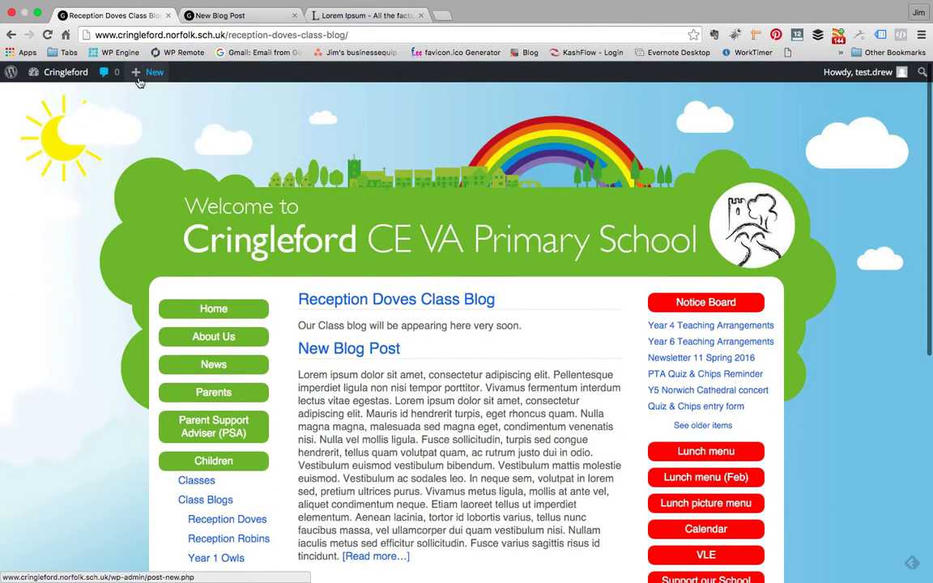
mouse_move(147, 80)
click(139, 95)
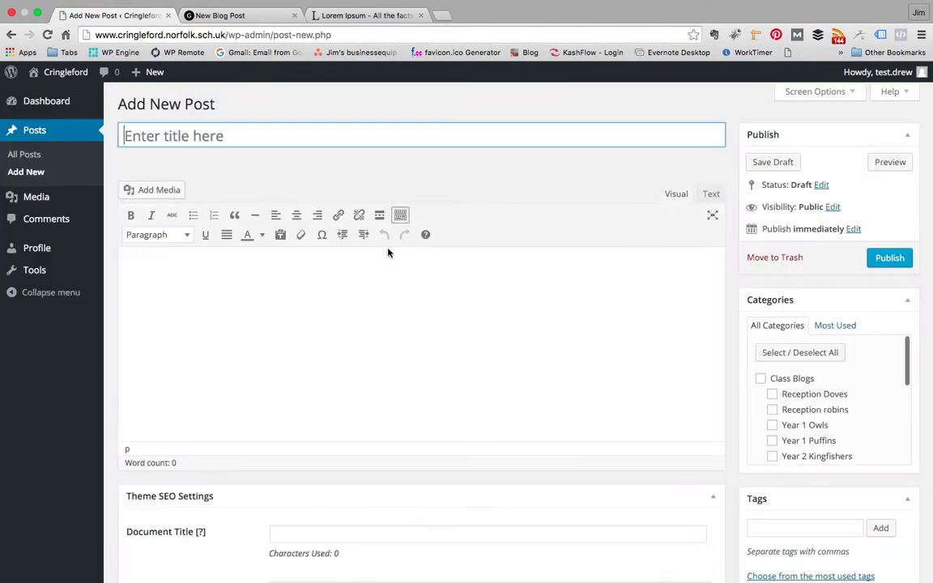
click(287, 270)
key(ctrl+v)
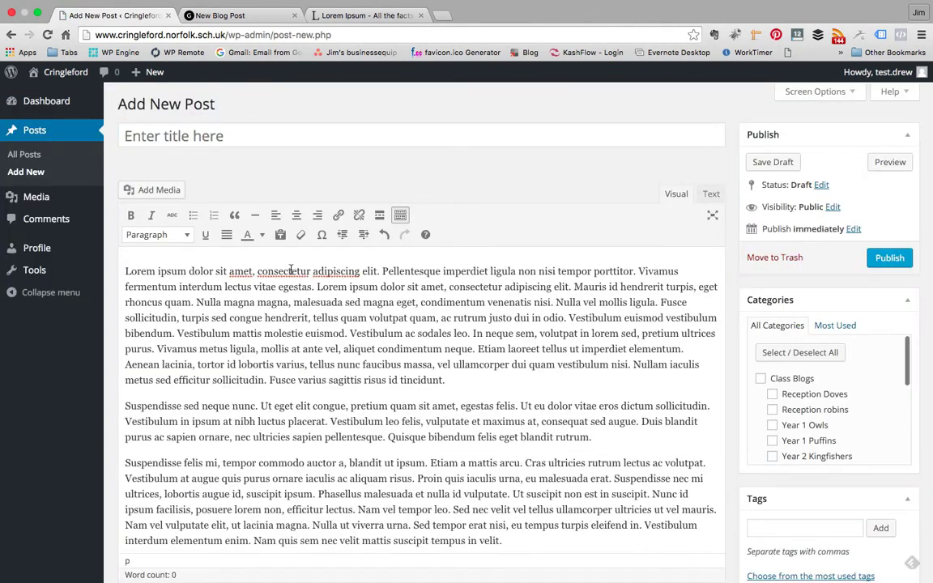
click(196, 134)
text(A)
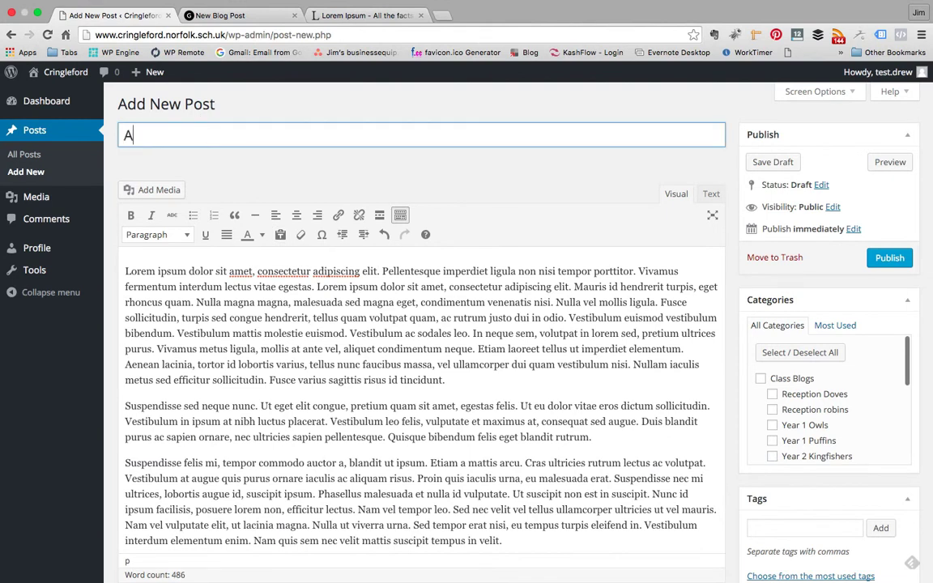
text(nother Post)
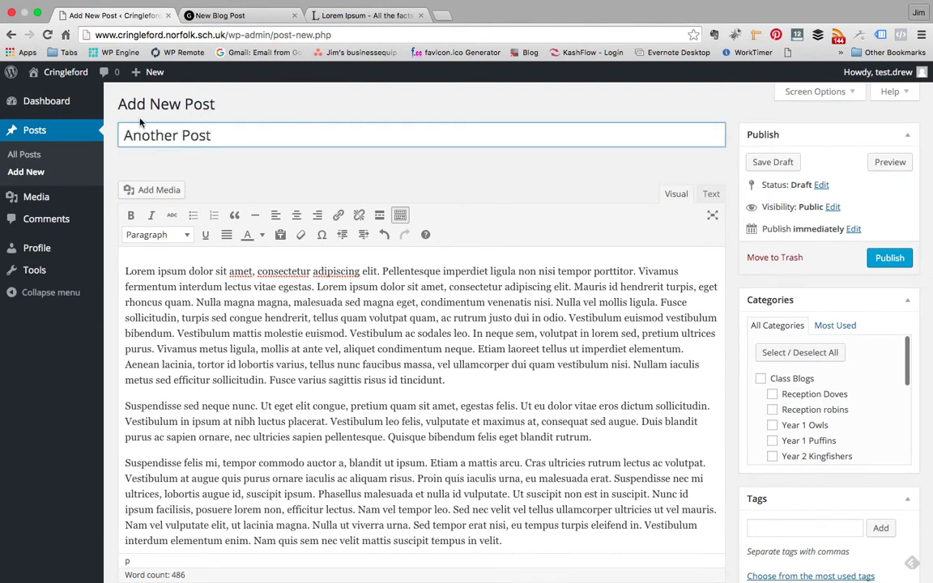
Step: Insert a Read More break after the post's first sentence and publish it in the Reception Doves category
click(448, 379)
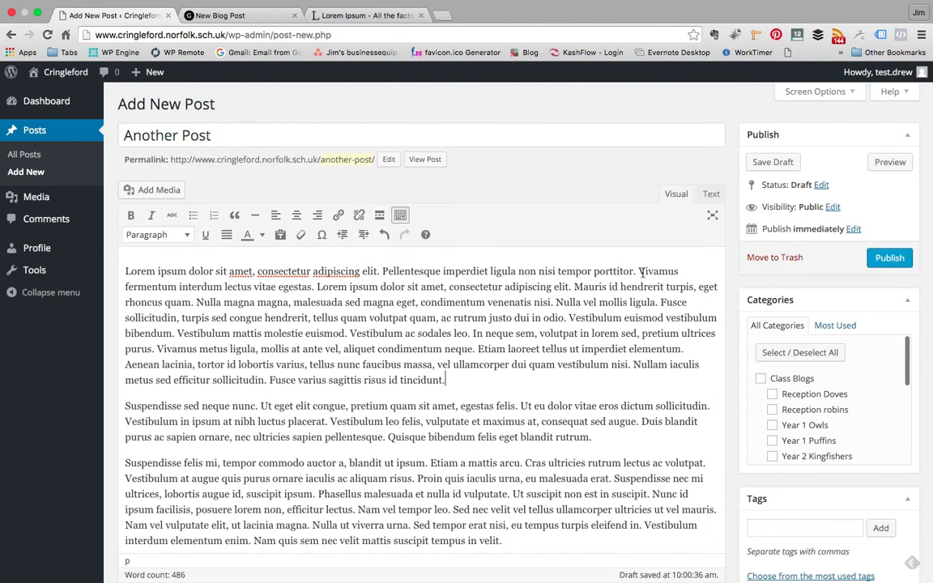
click(380, 216)
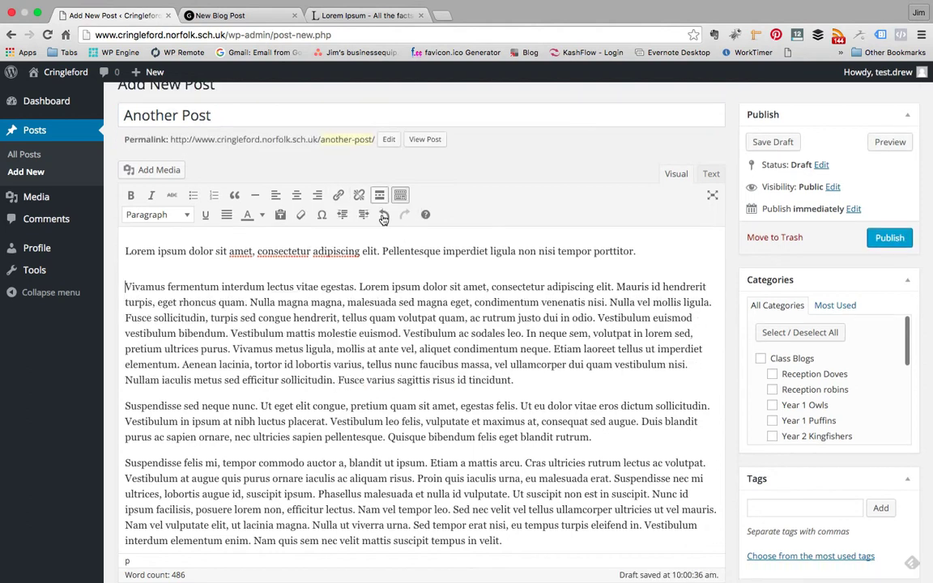
click(772, 374)
click(888, 238)
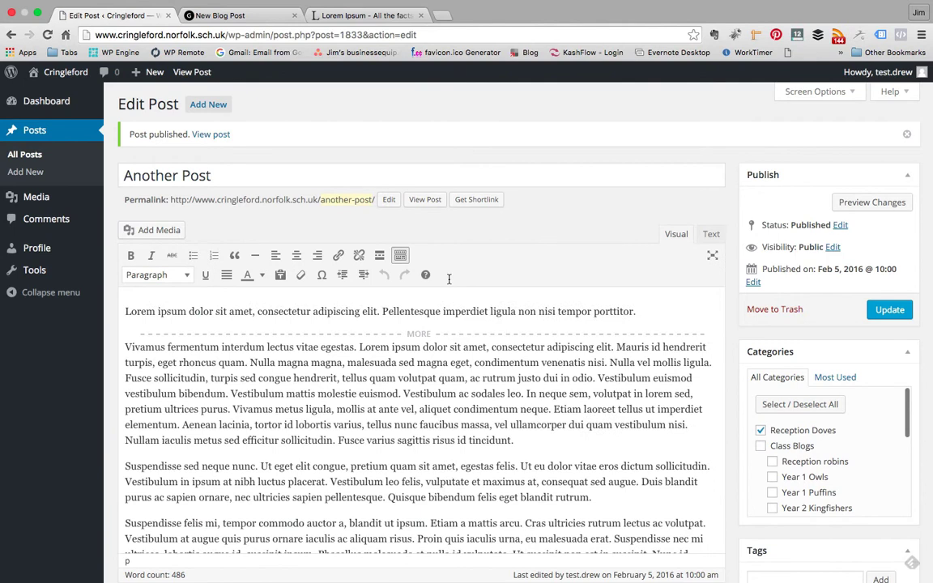
Step: Check Another Post's excerpt on the Reception Doves class blog and open the full post through its Read more link
click(211, 134)
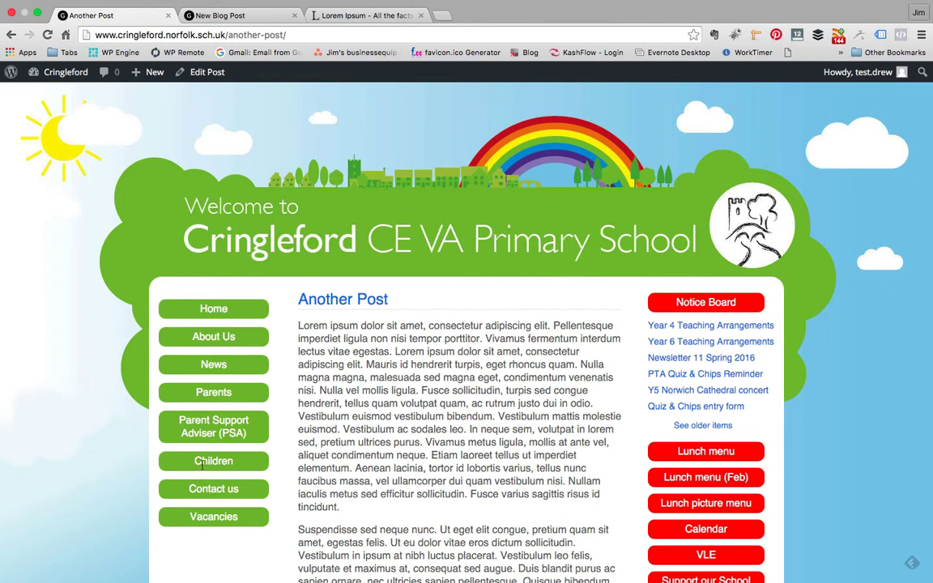
mouse_move(202, 463)
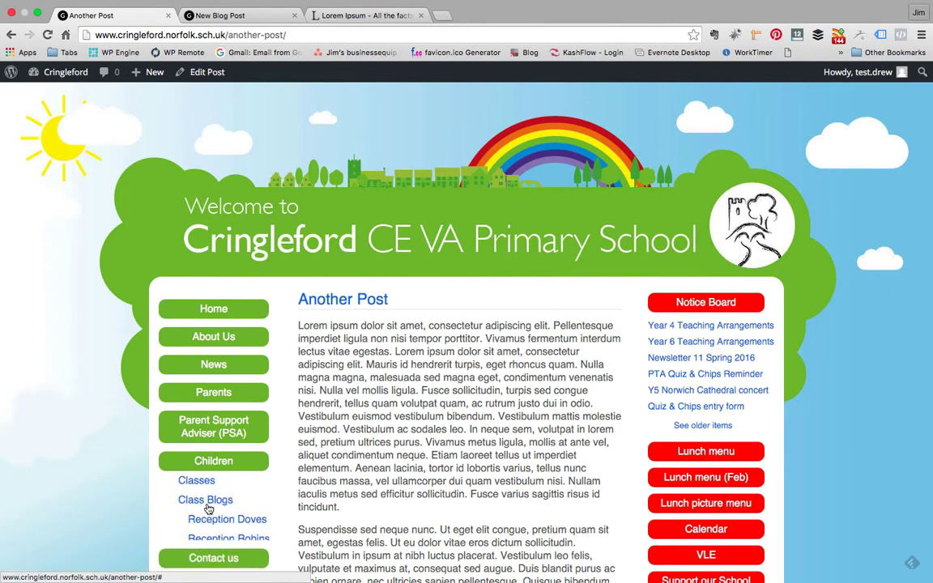
click(210, 525)
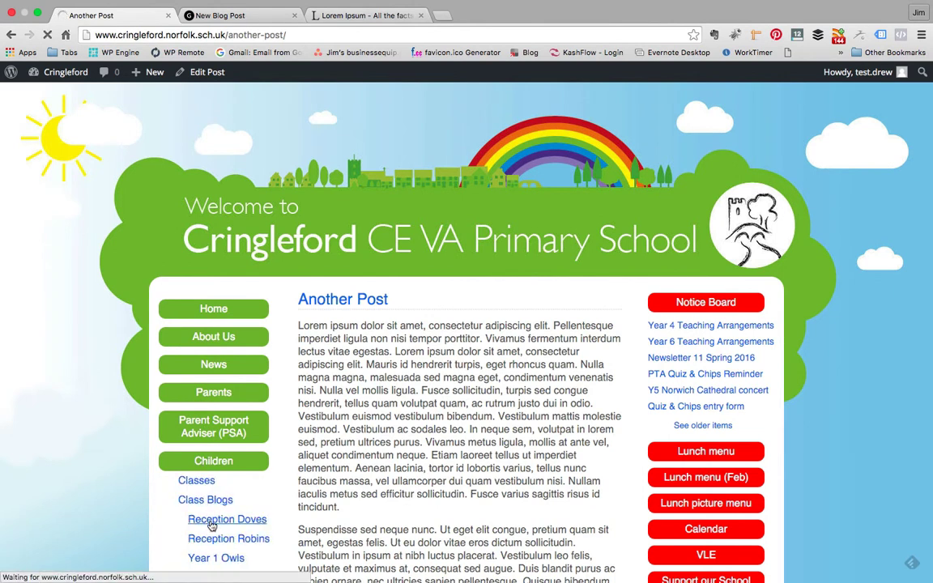
scroll(337, 278, down, 2)
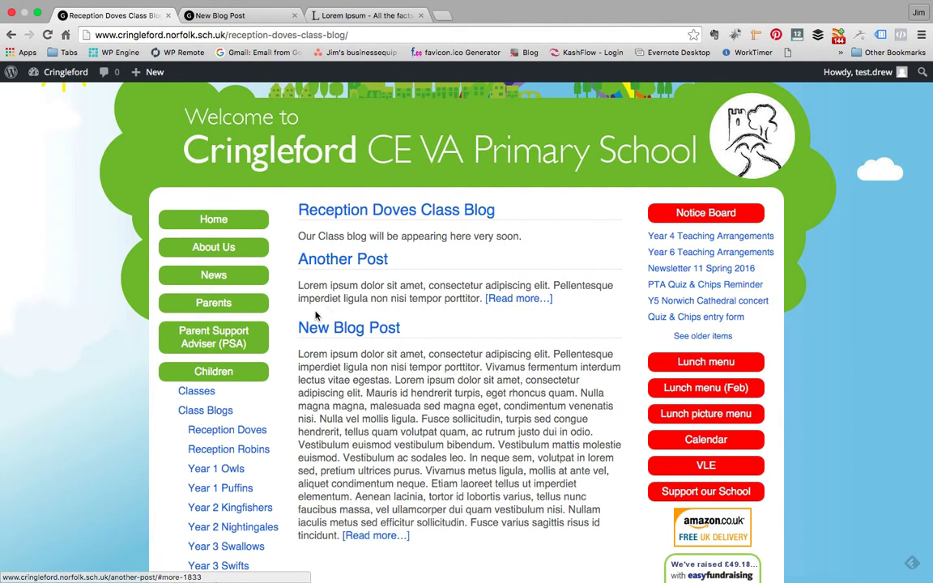
scroll(370, 327, down, 1)
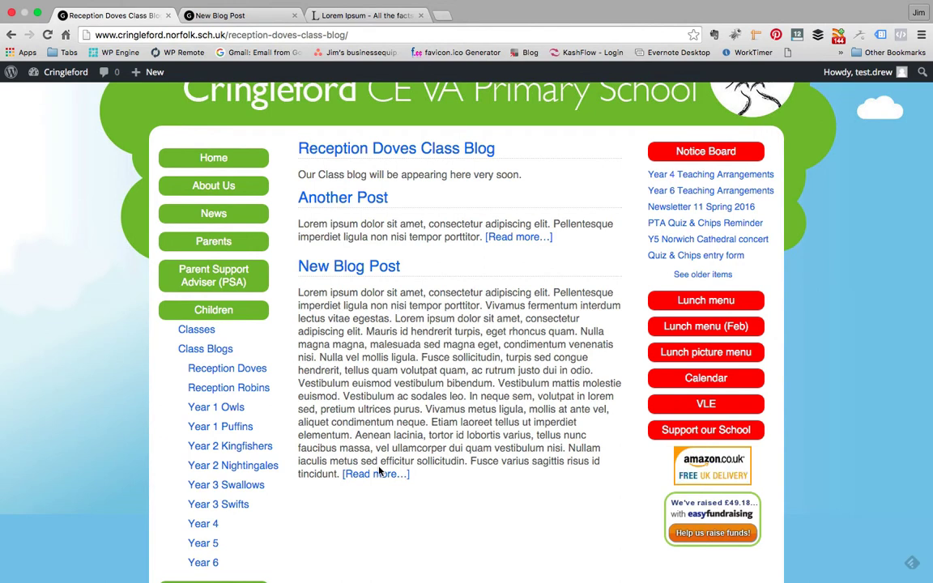
click(512, 239)
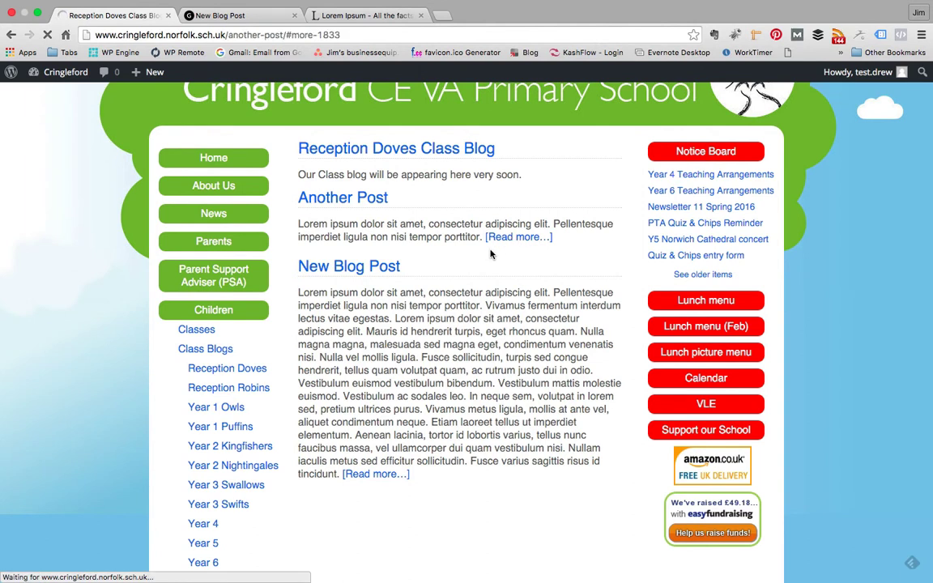
scroll(490, 254, up, 5)
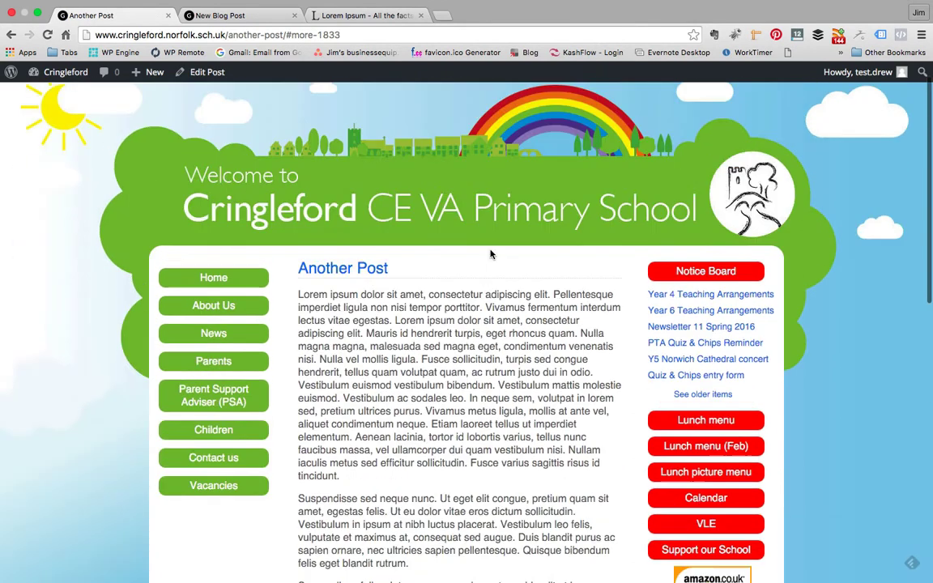
Step: Edit Another Post and select Facilities-3.jpg from the media library for the start of the "Suspendisse sed neque nunc" paragraph
click(202, 72)
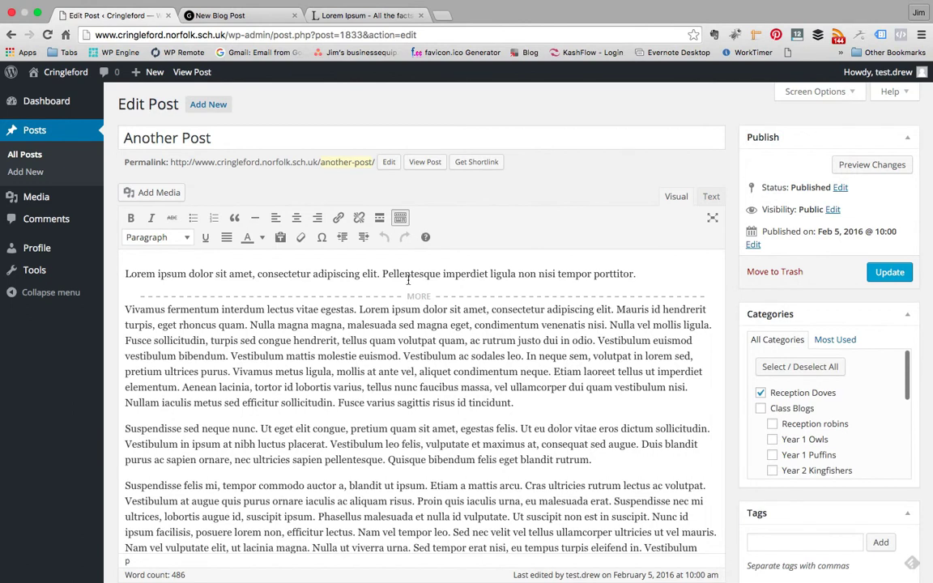
scroll(407, 287, down, 1)
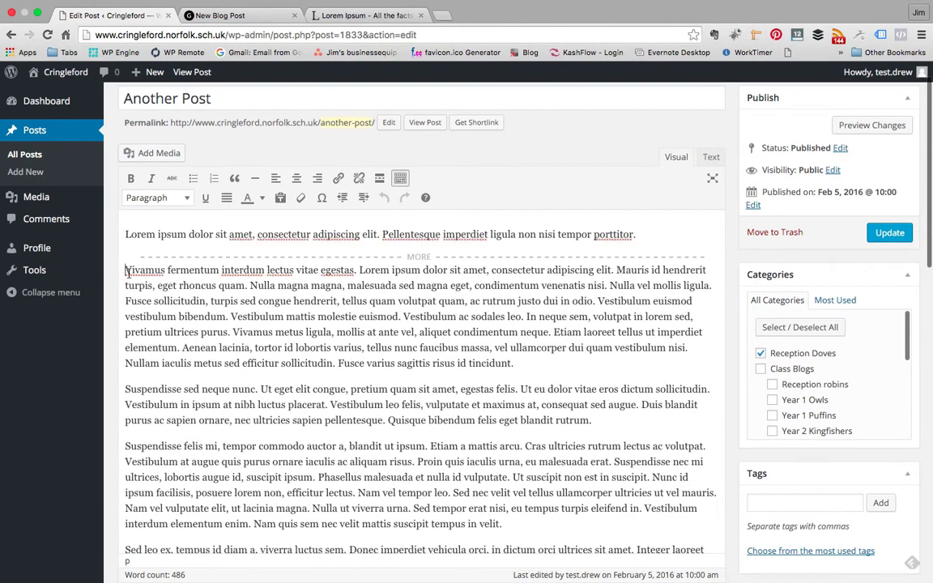
scroll(187, 332, down, 1)
scroll(215, 350, down, 1)
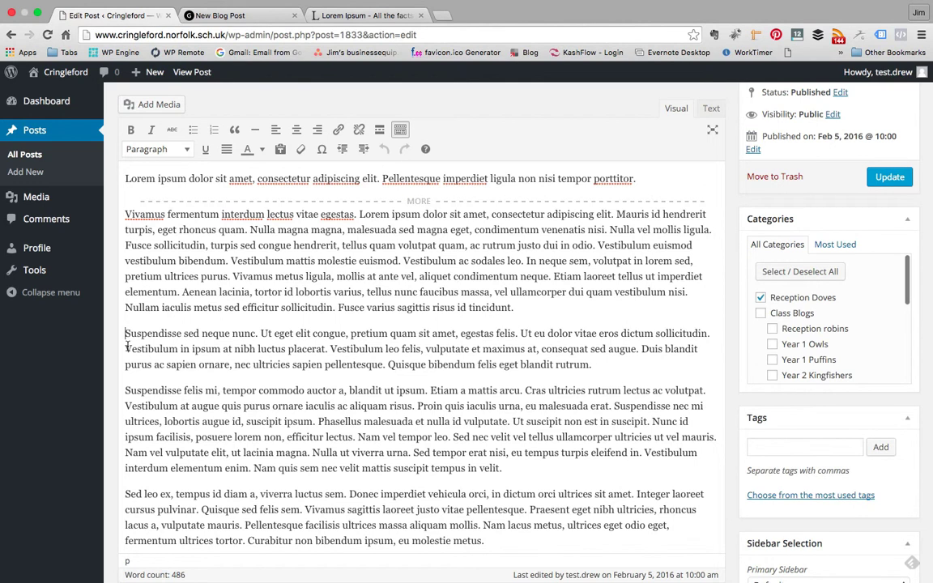
scroll(202, 114, up, 1)
click(159, 119)
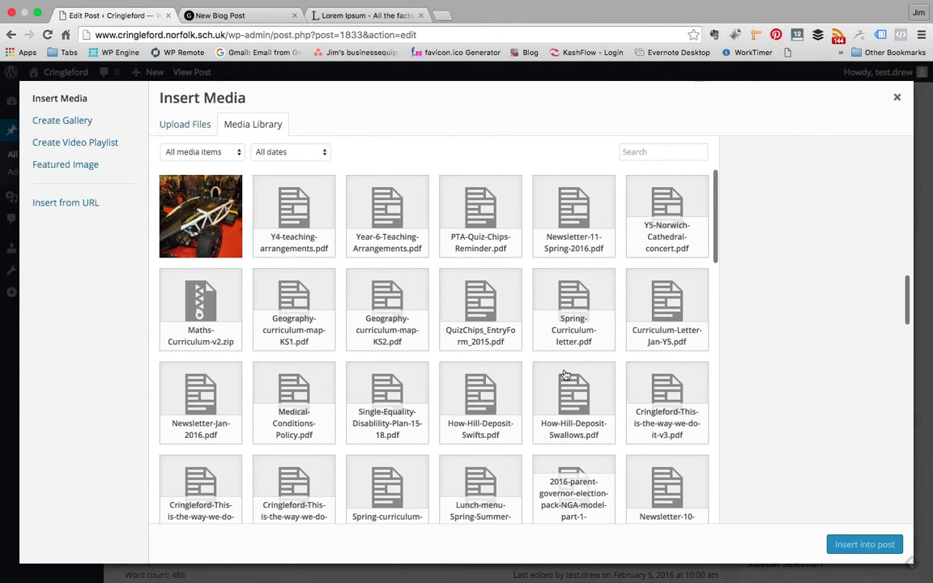
scroll(565, 374, down, 5)
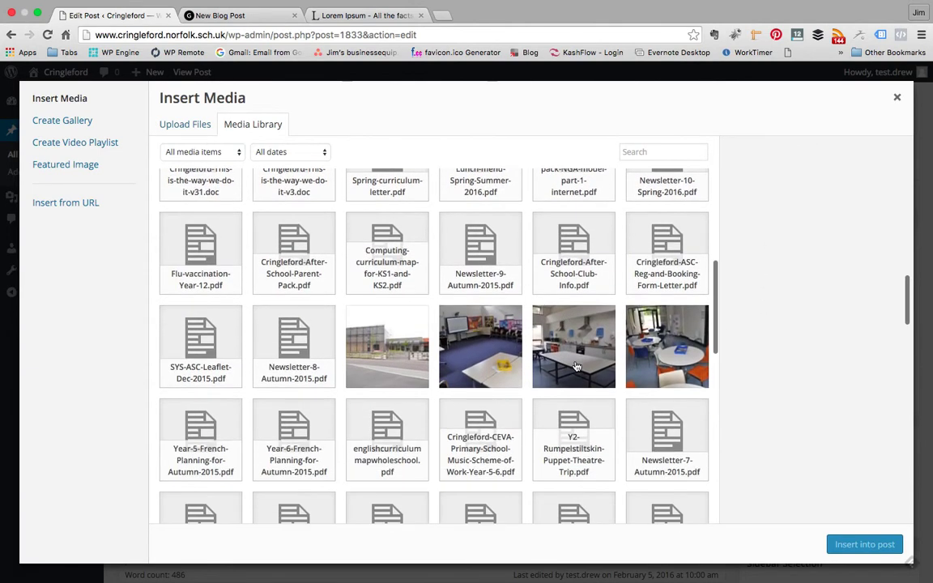
click(484, 347)
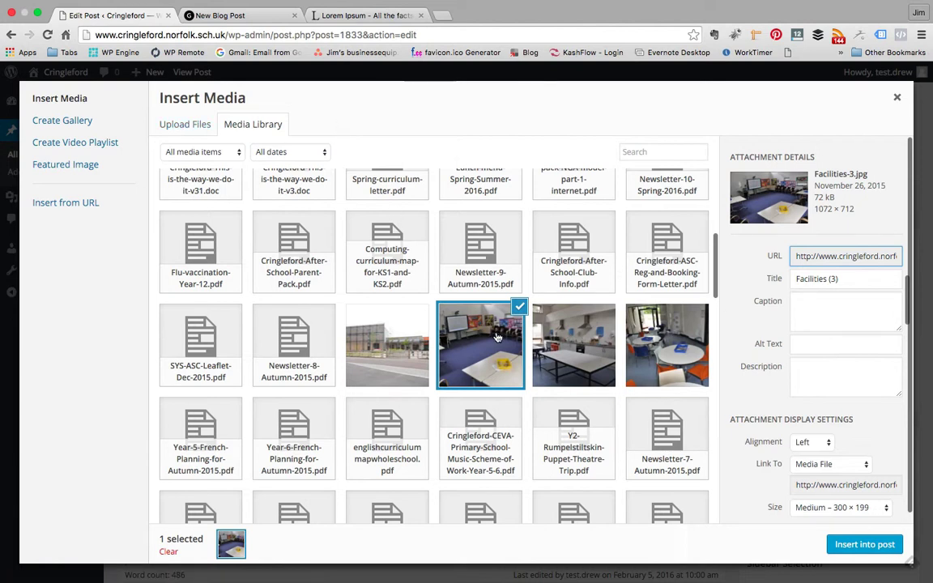
Step: Insert the selected image into the post at Medium – 300 × 199 size with its link set to None
scroll(770, 340, down, 1)
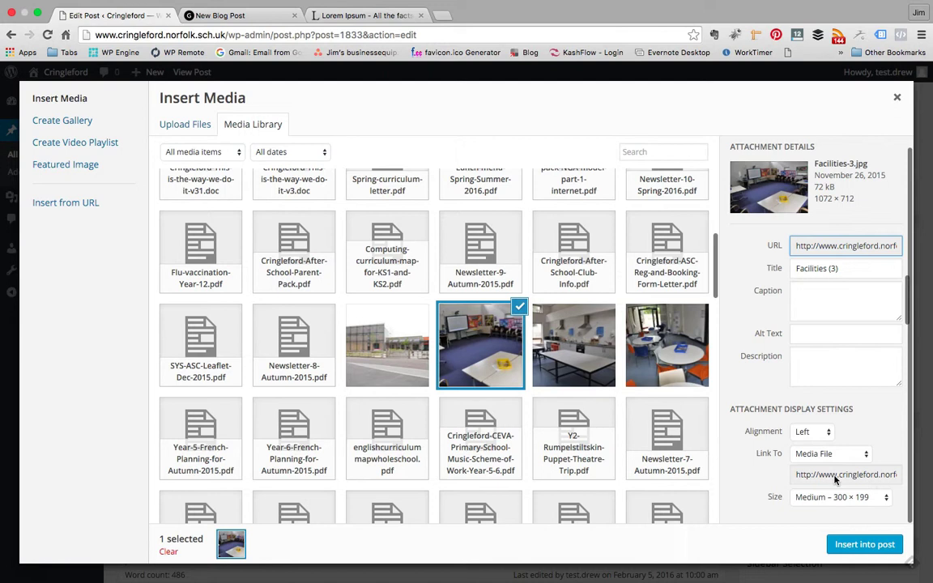
click(879, 497)
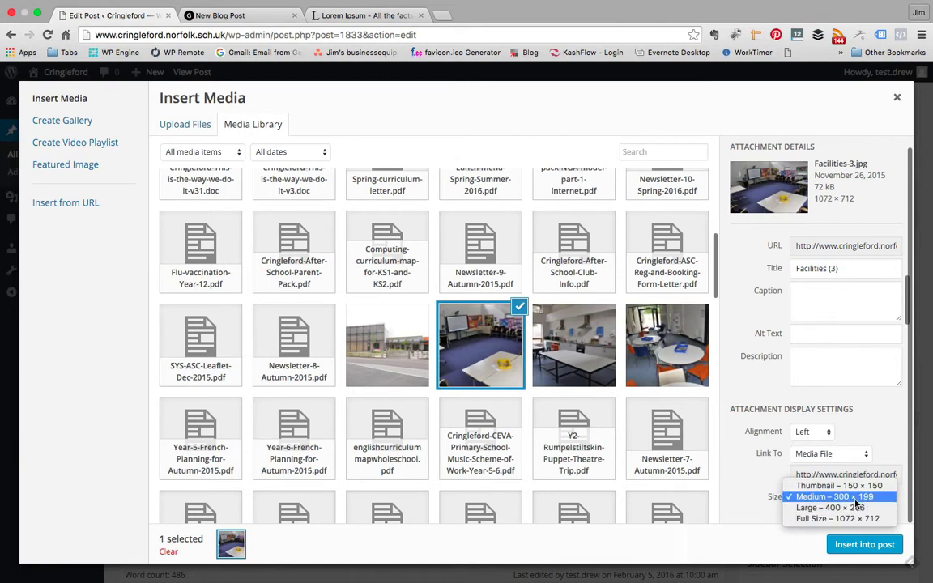
click(854, 498)
click(842, 455)
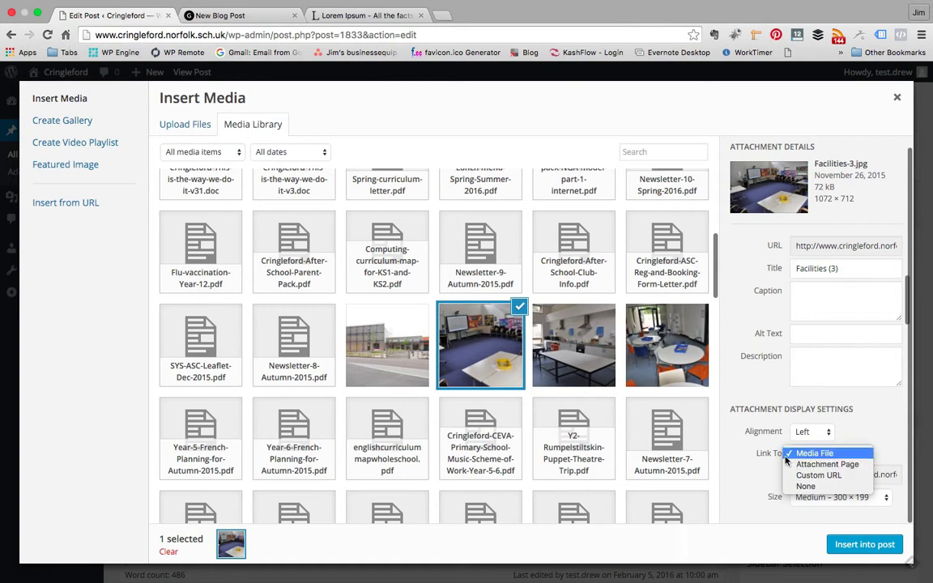
click(815, 487)
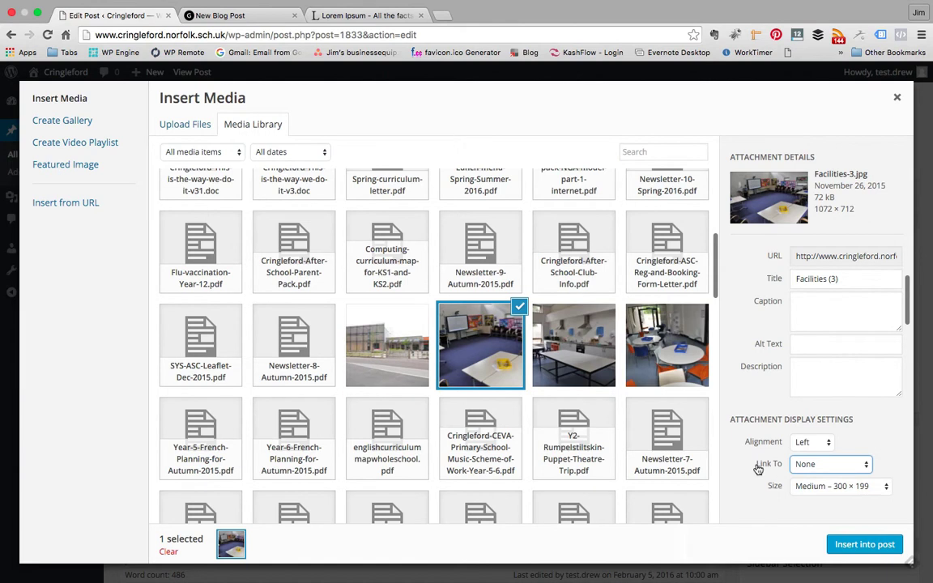
click(856, 544)
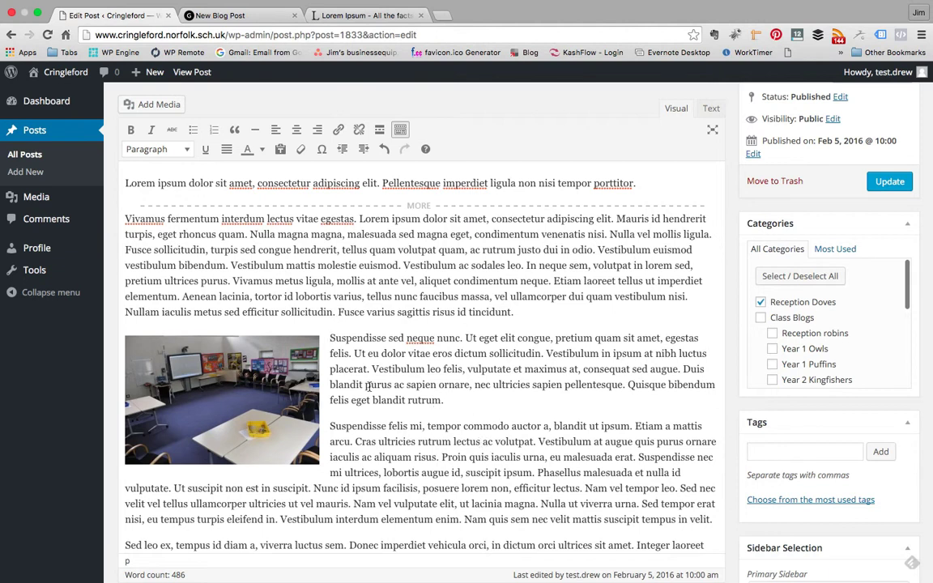
Step: Update Another Post and check how the inserted classroom image sits in the text on the published page
click(888, 182)
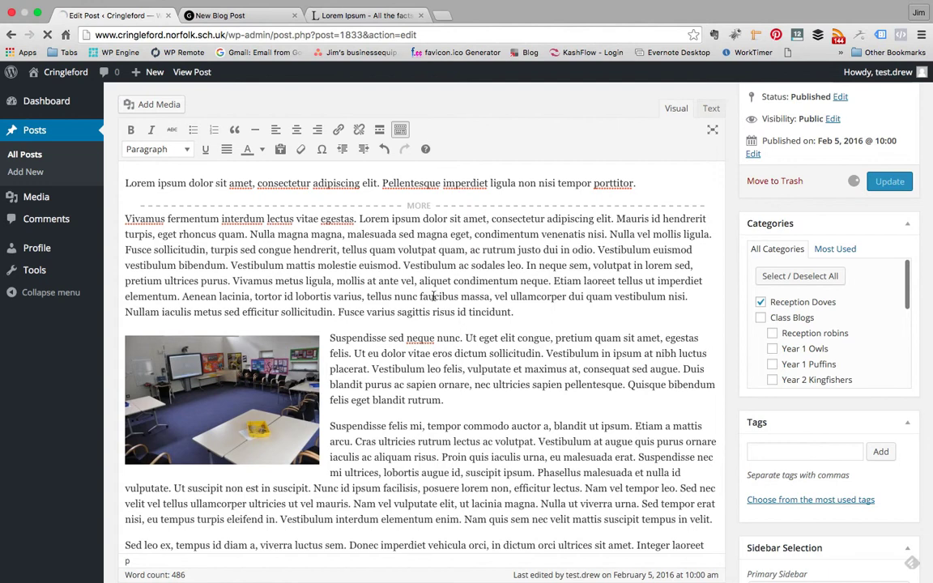
scroll(420, 282, up, 1)
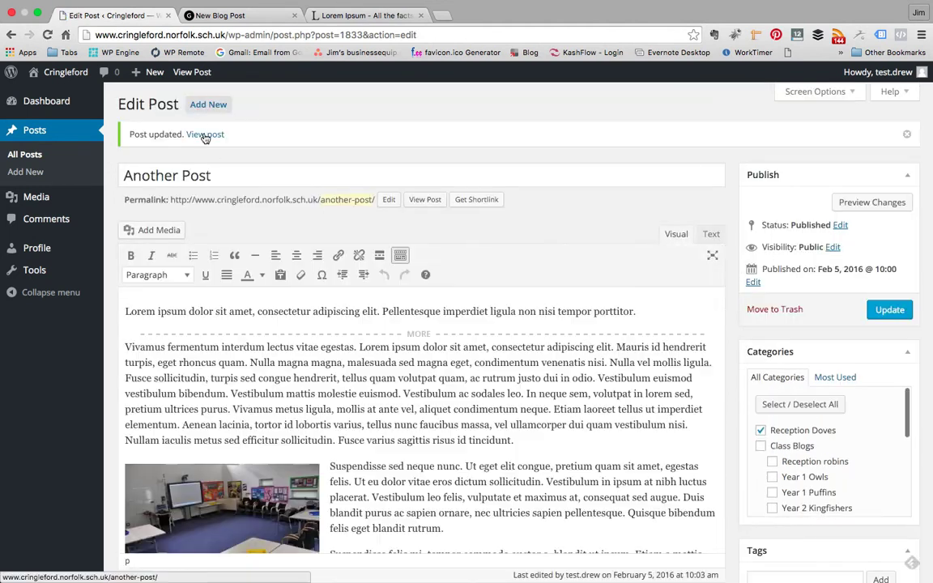
click(205, 135)
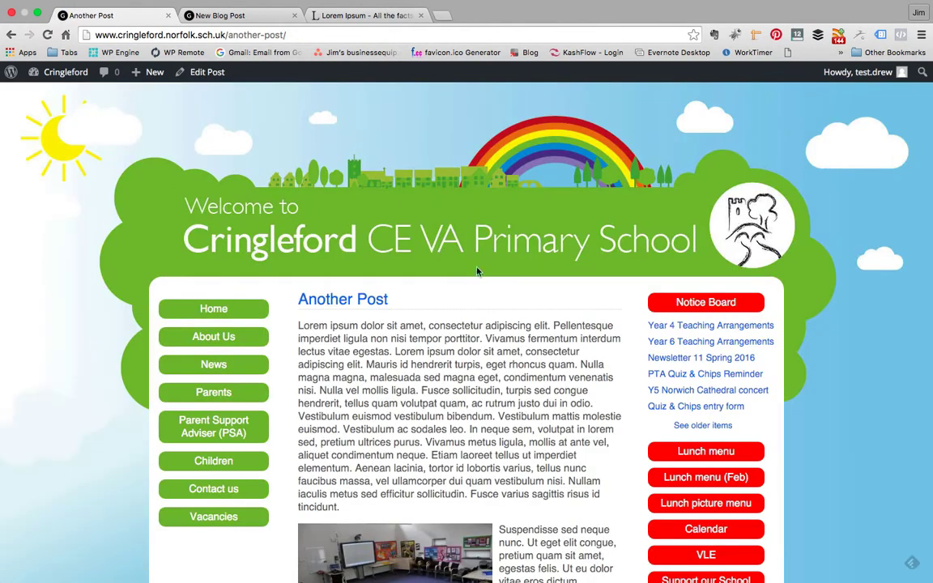
scroll(518, 312, down, 1)
scroll(524, 315, down, 5)
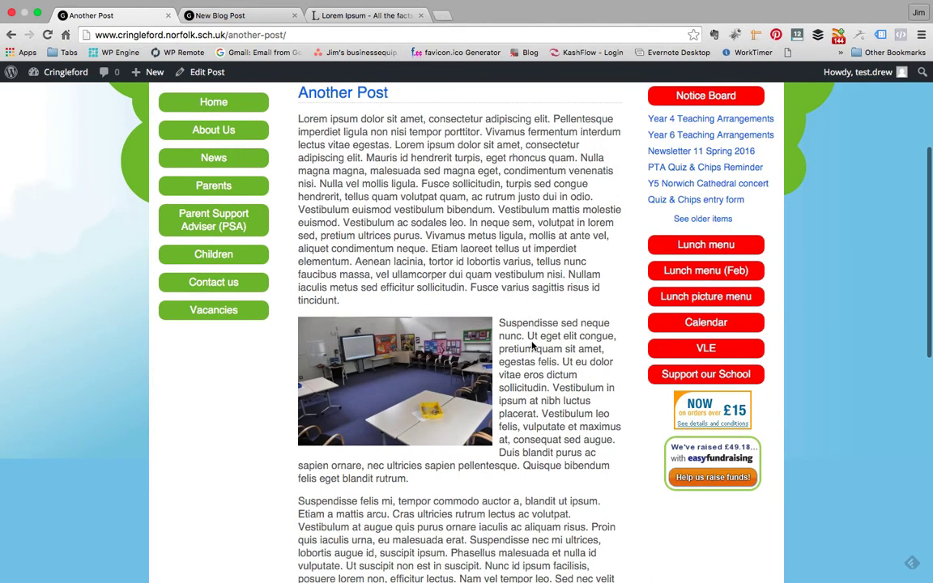
scroll(523, 396, down, 2)
scroll(526, 393, down, 2)
scroll(534, 387, up, 1)
scroll(535, 387, up, 5)
Step: Reopen Another Post for editing and add an empty line after its last paragraph
click(202, 72)
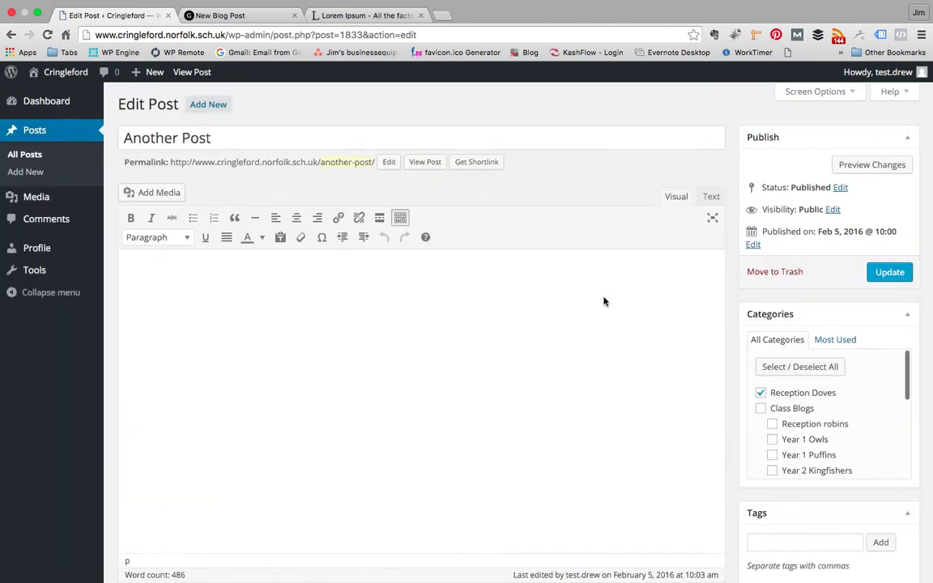
scroll(603, 300, down, 2)
scroll(602, 301, down, 5)
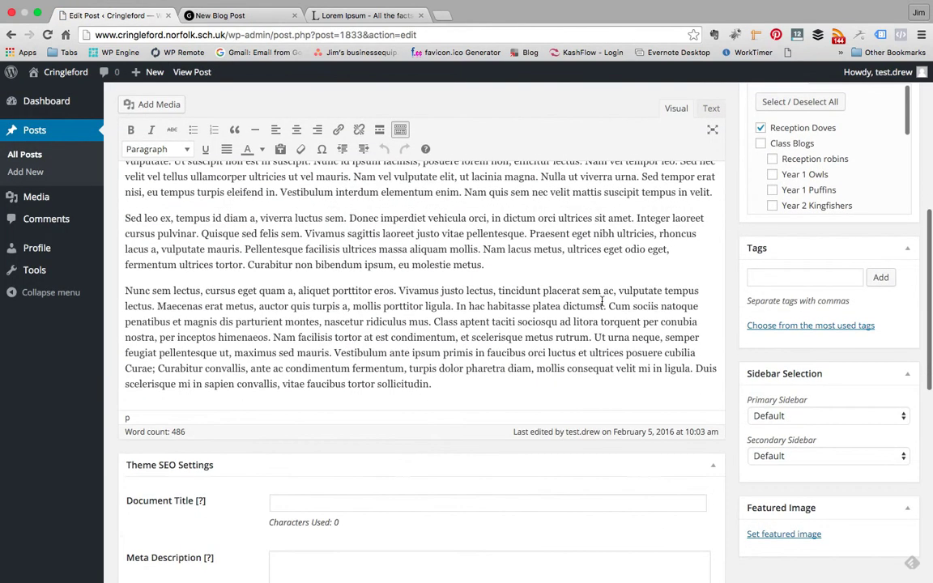
click(464, 386)
key(Return)
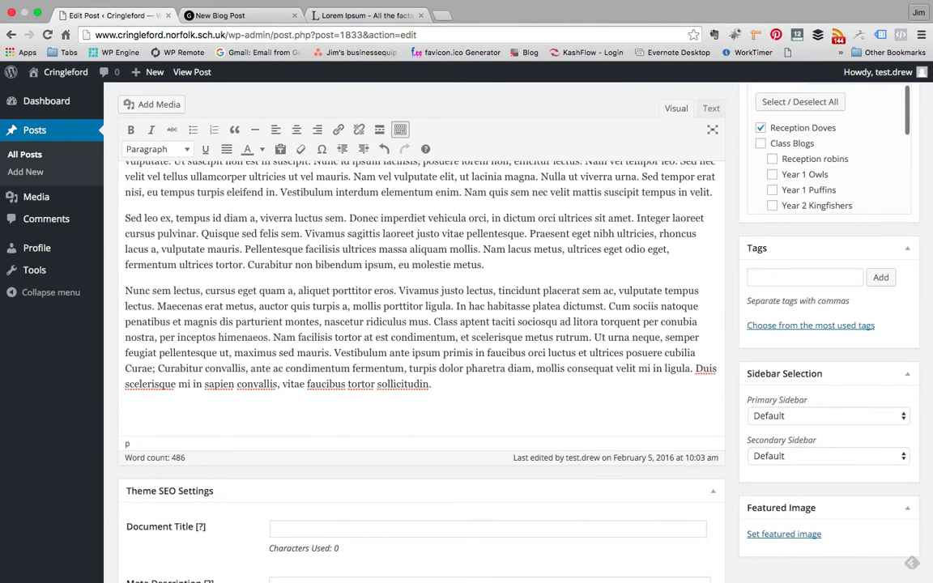
scroll(496, 325, down, 1)
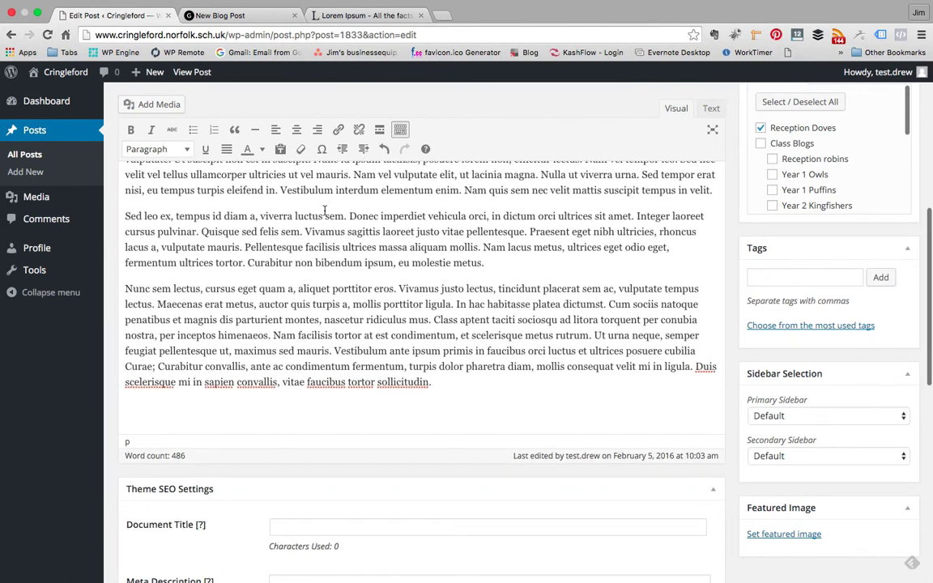
Step: Create a new gallery from the three school interior photos in the media library: whiteboard classroom, kitchen and round-table room
click(159, 107)
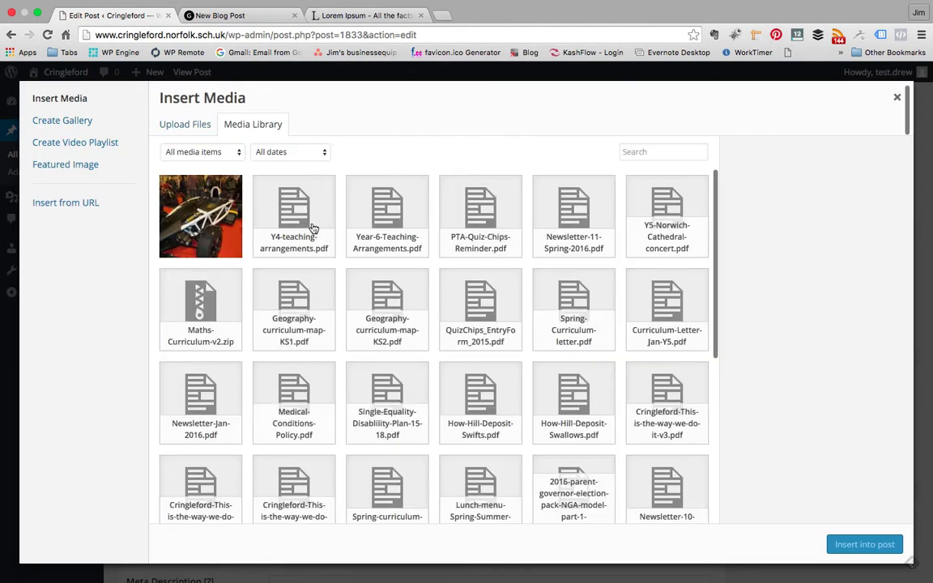
click(57, 122)
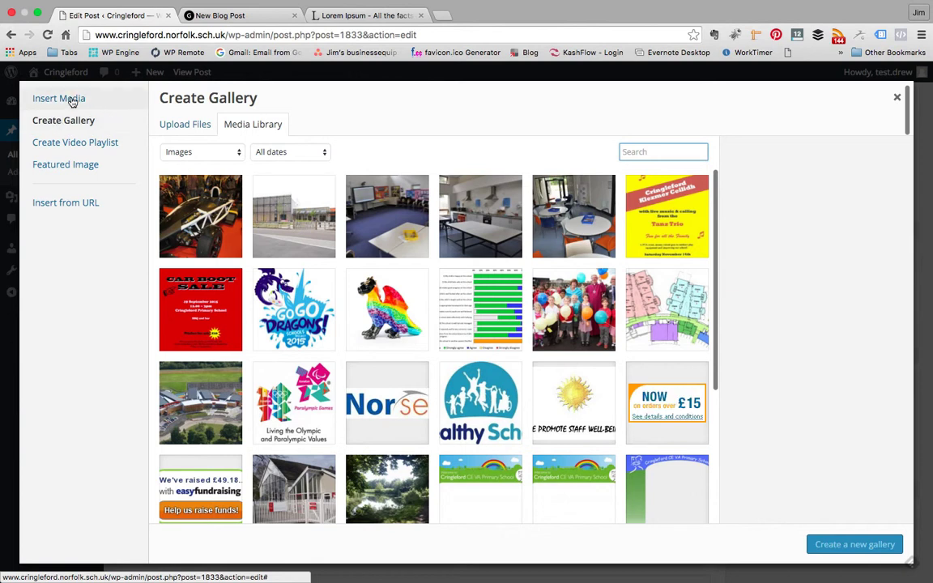
click(400, 209)
click(493, 199)
click(542, 203)
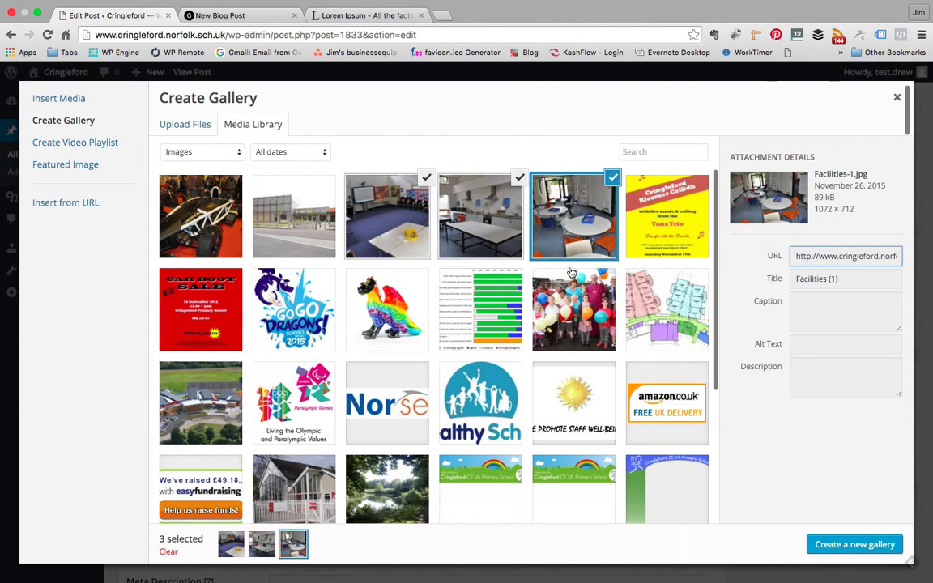
click(838, 548)
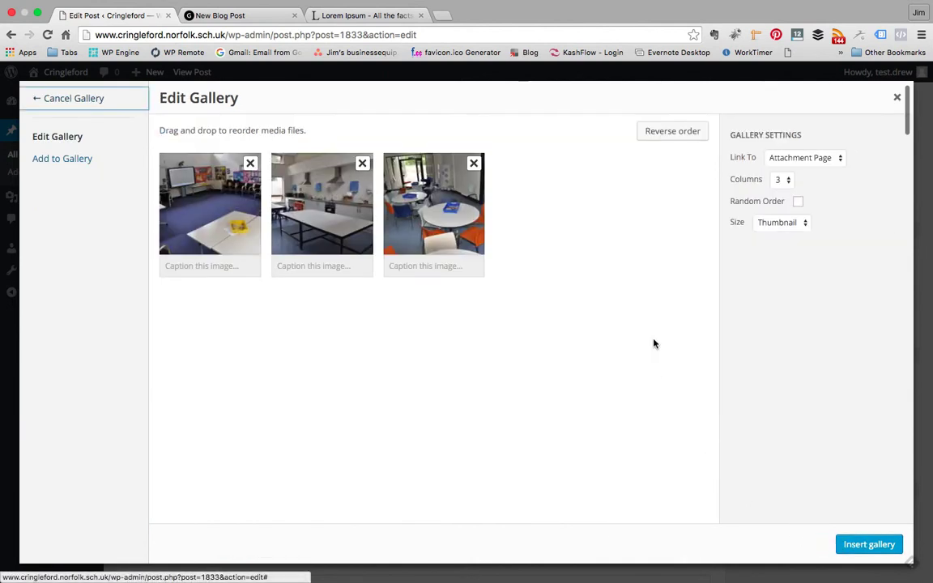
Step: Set the gallery to link to None, 1 column and Medium size, and insert it at the end of the post
click(826, 157)
click(795, 181)
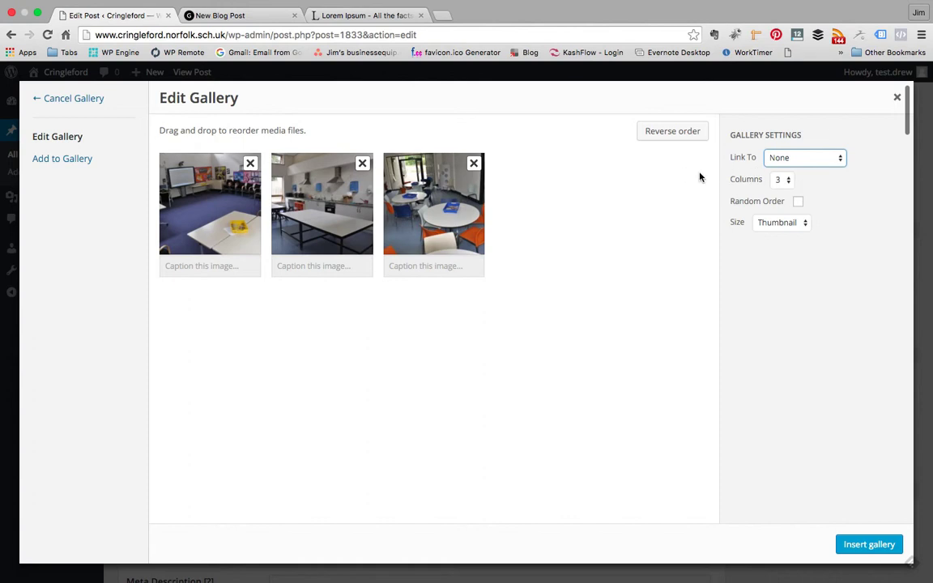
click(789, 225)
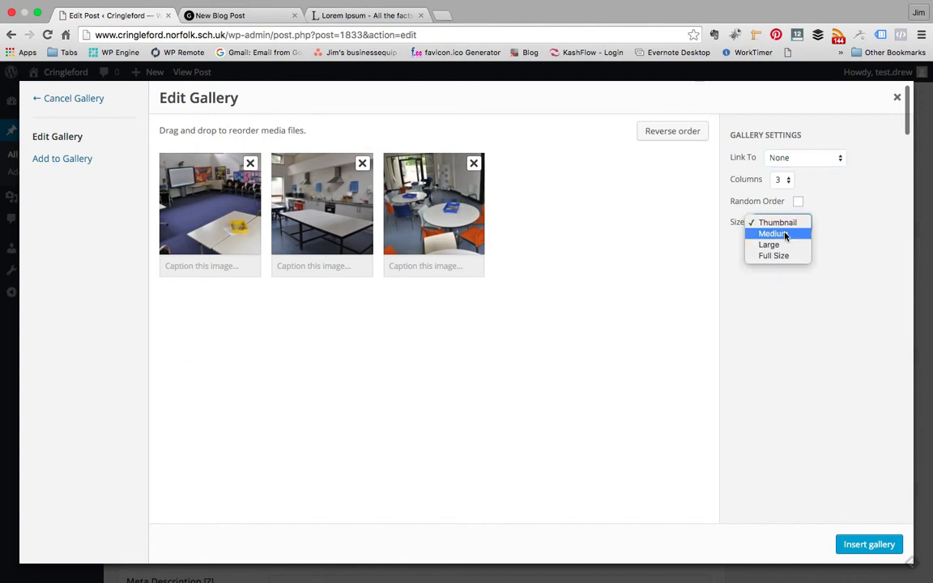
click(784, 234)
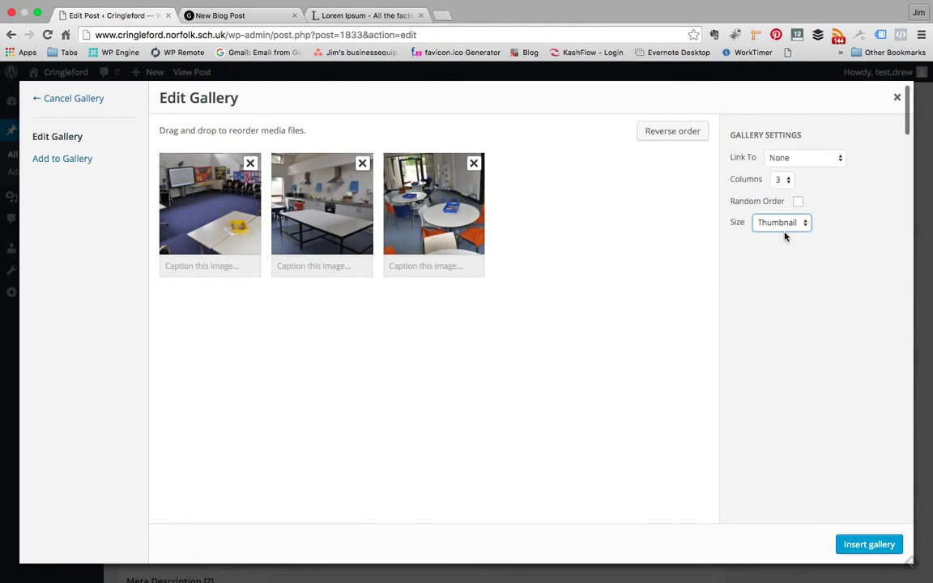
click(790, 181)
click(781, 158)
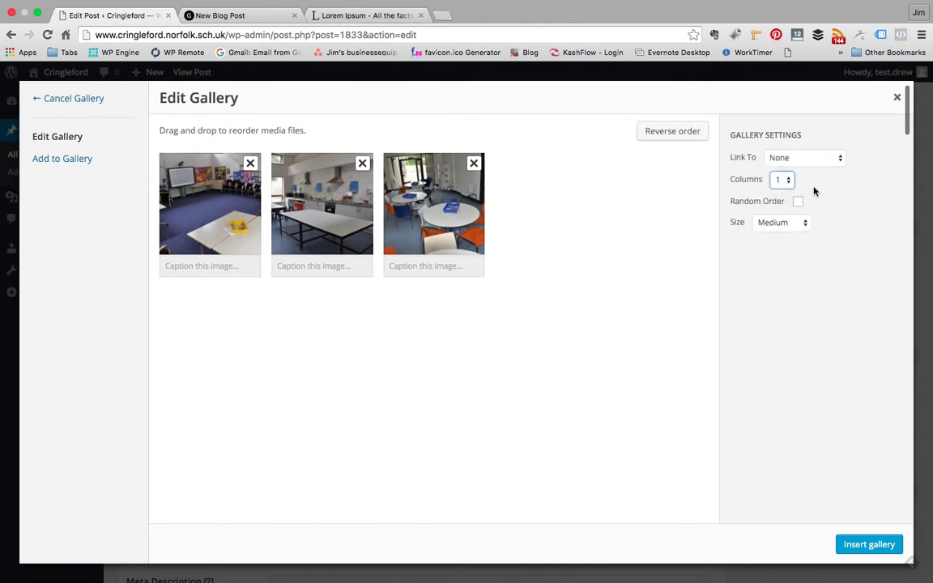
click(846, 543)
scroll(675, 380, down, 3)
scroll(673, 380, down, 3)
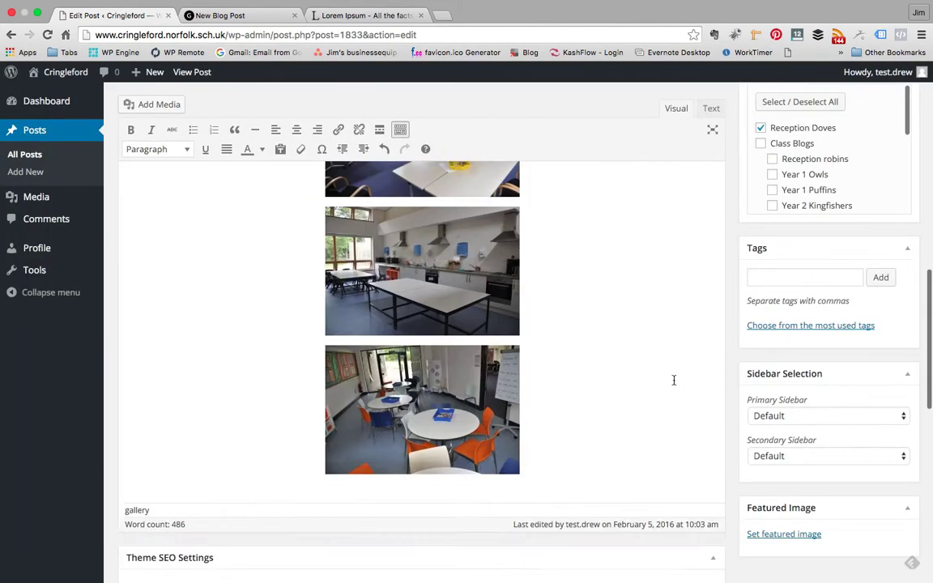
Step: Update Another Post and check the image gallery below the text on the published page
scroll(673, 380, up, 10)
click(904, 251)
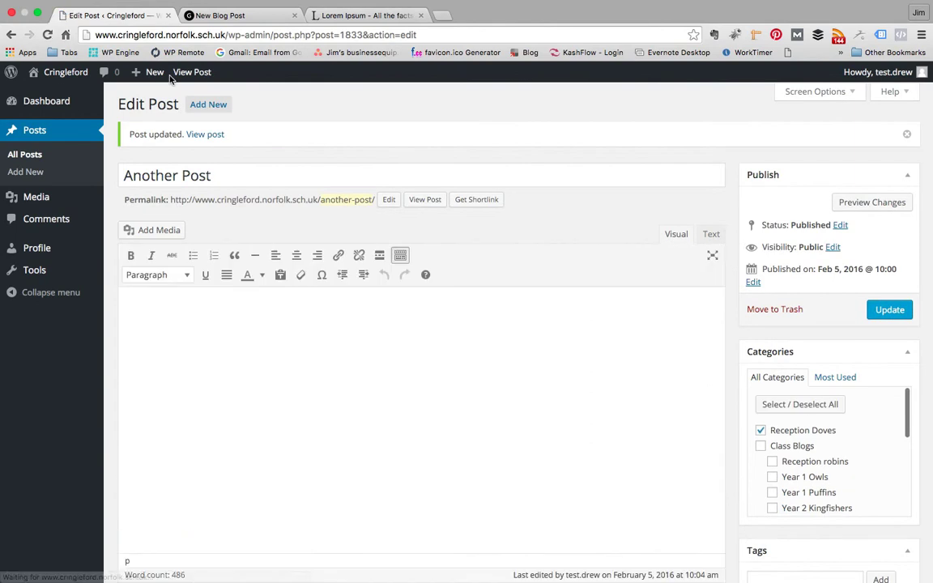
click(206, 75)
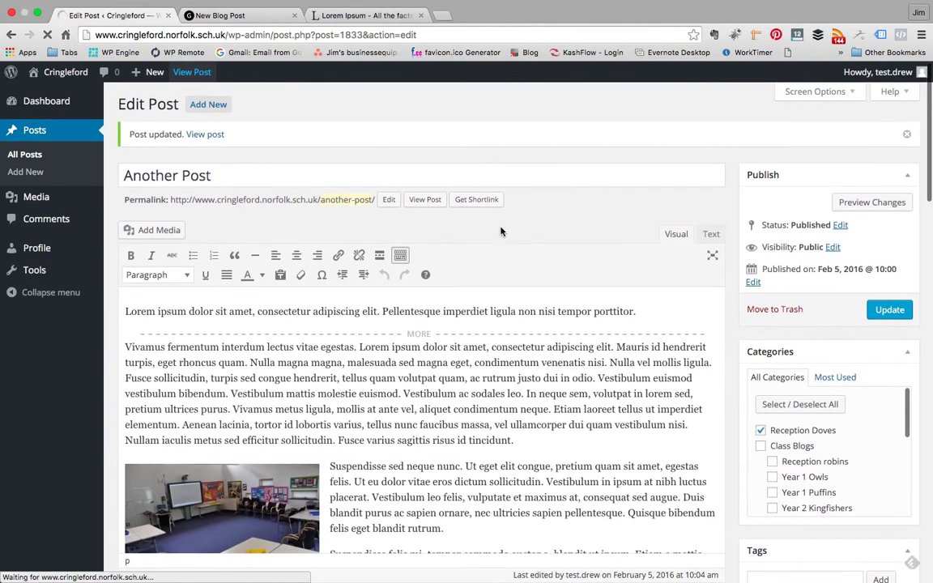
scroll(510, 259, down, 1)
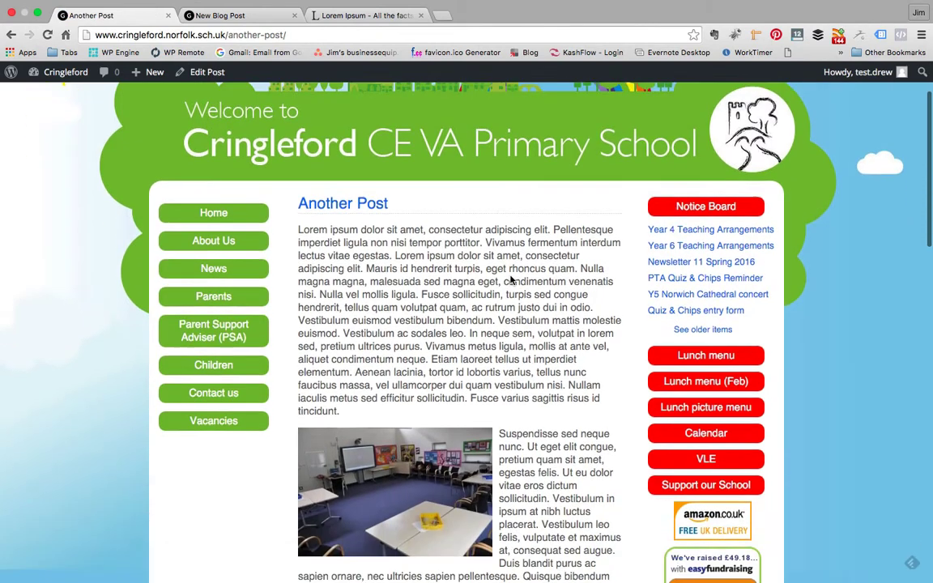
scroll(510, 280, down, 12)
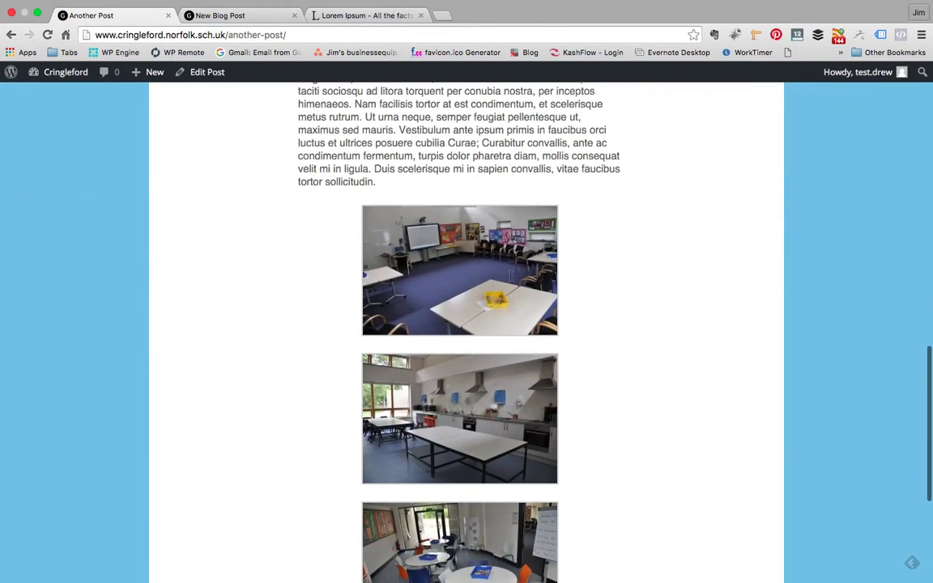
scroll(486, 276, down, 4)
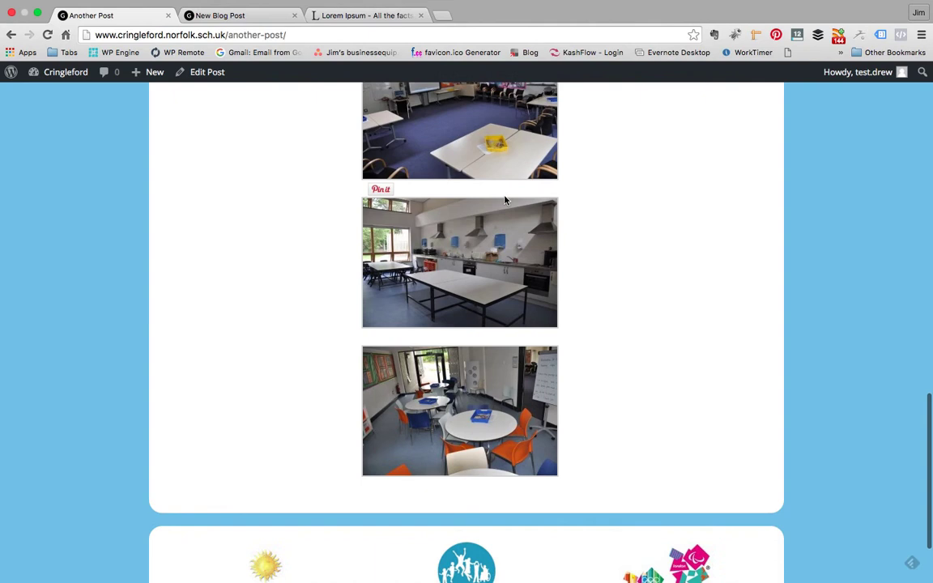
scroll(502, 194, up, 1)
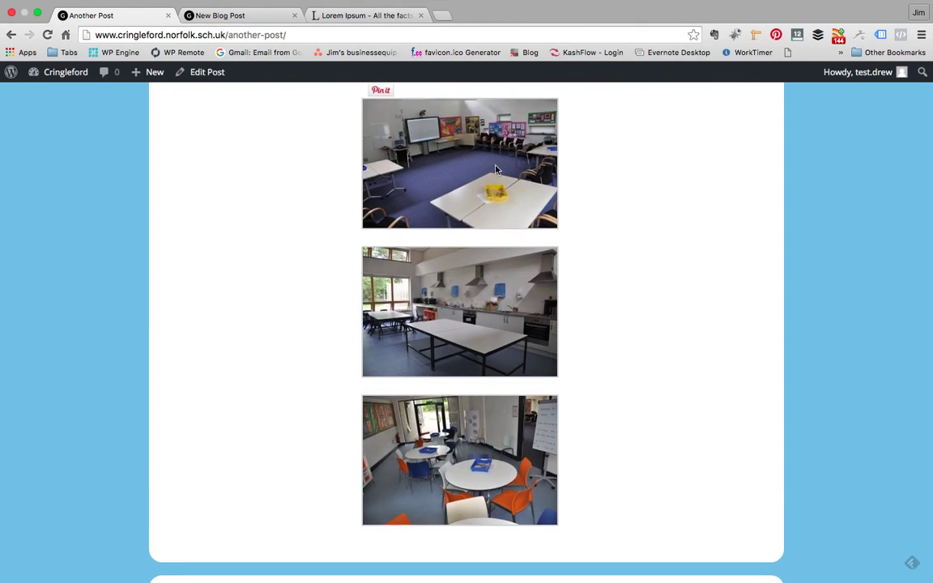
scroll(496, 169, up, 15)
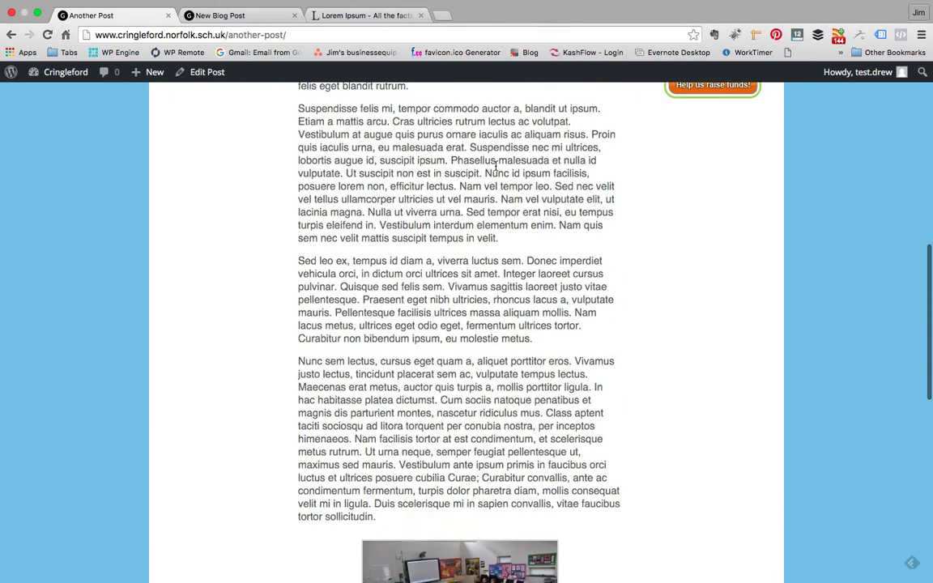
scroll(497, 167, up, 5)
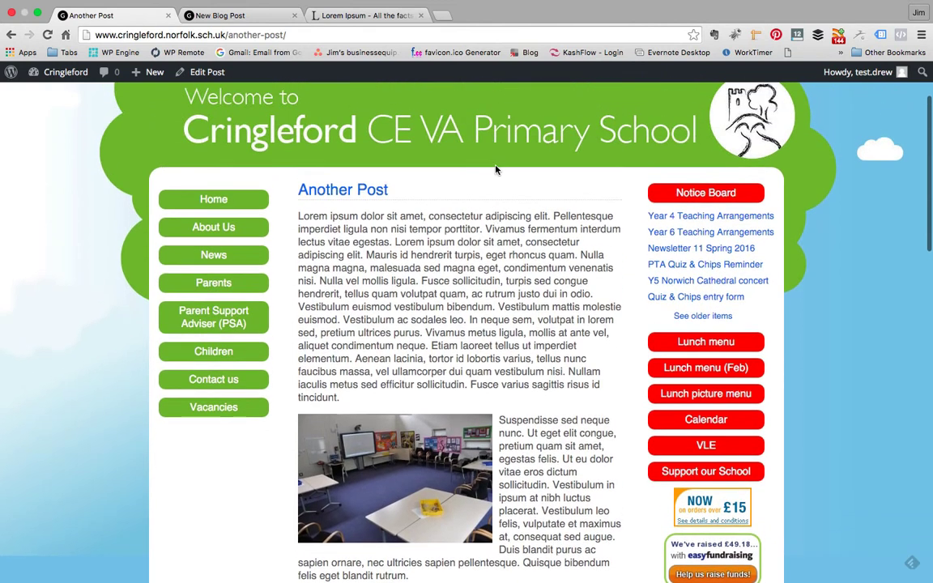
scroll(515, 168, up, 1)
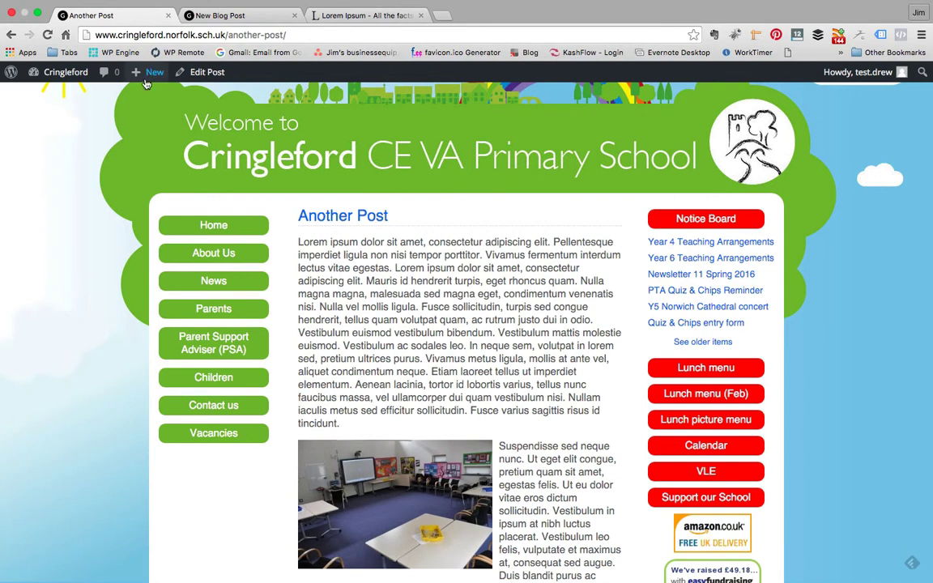
Step: Go through the dashboard to the posts list and move New Blog Post and Another Post to the trash
mouse_move(55, 75)
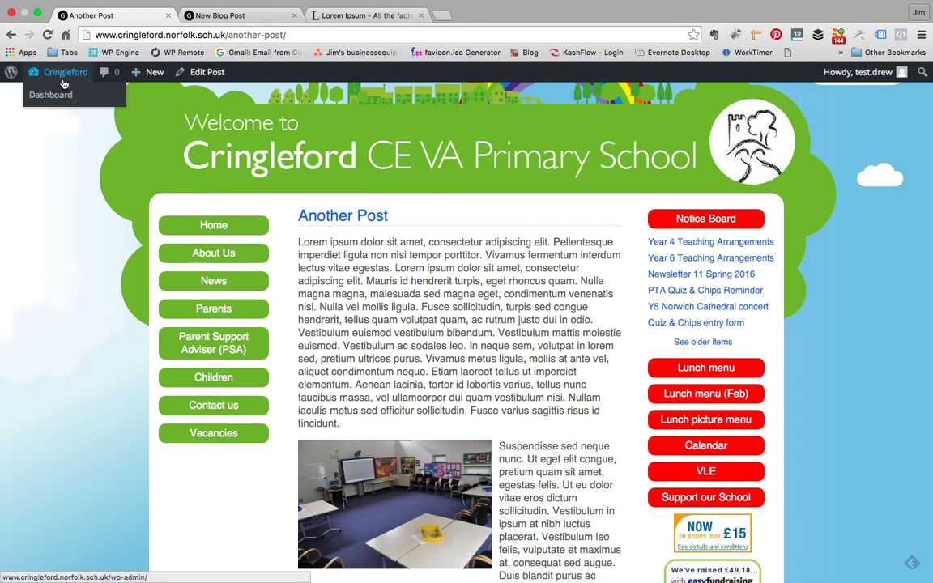
click(59, 97)
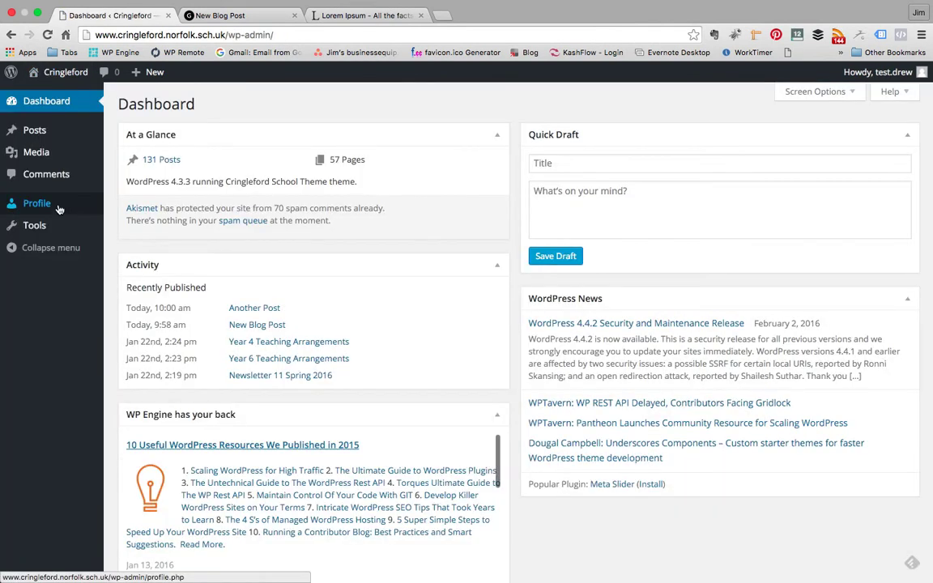
mouse_move(36, 132)
click(36, 132)
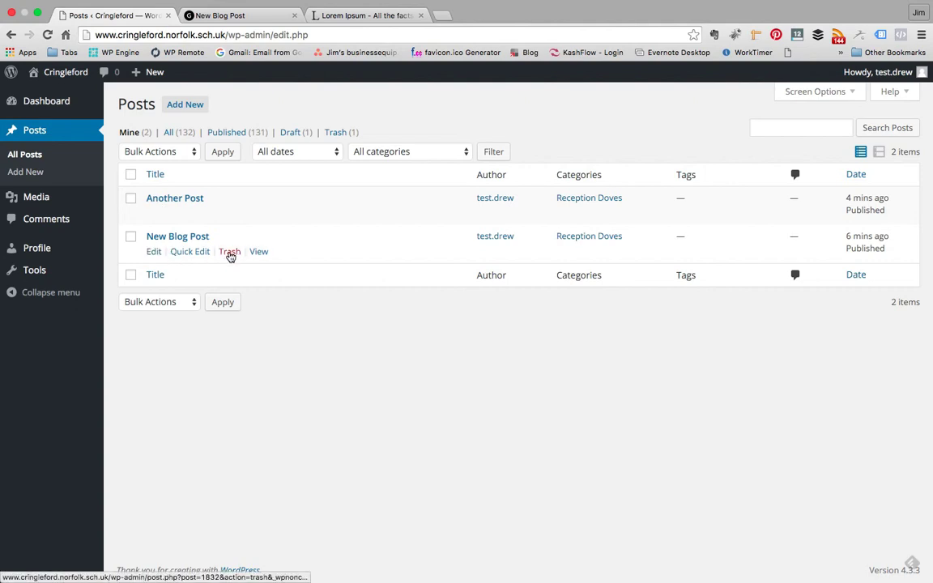
click(230, 251)
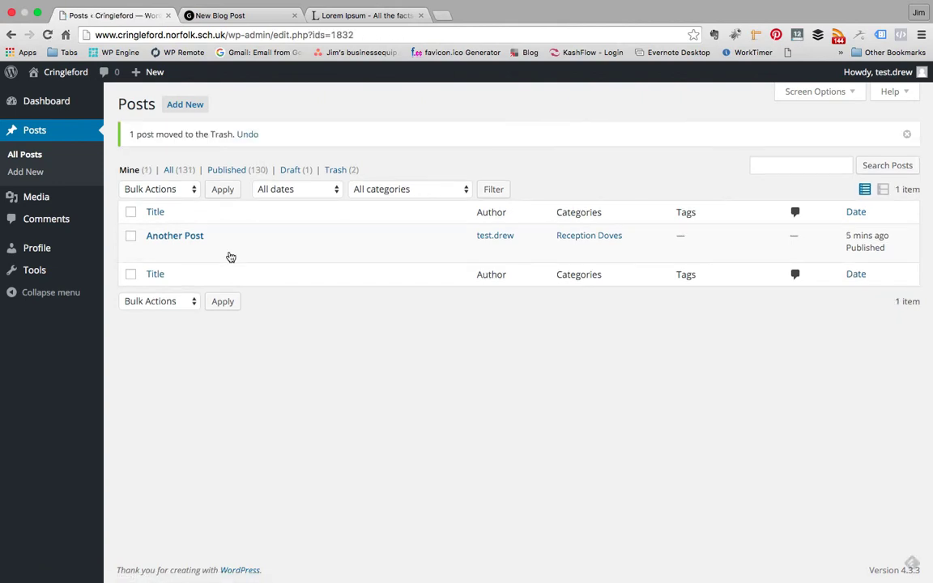
click(228, 252)
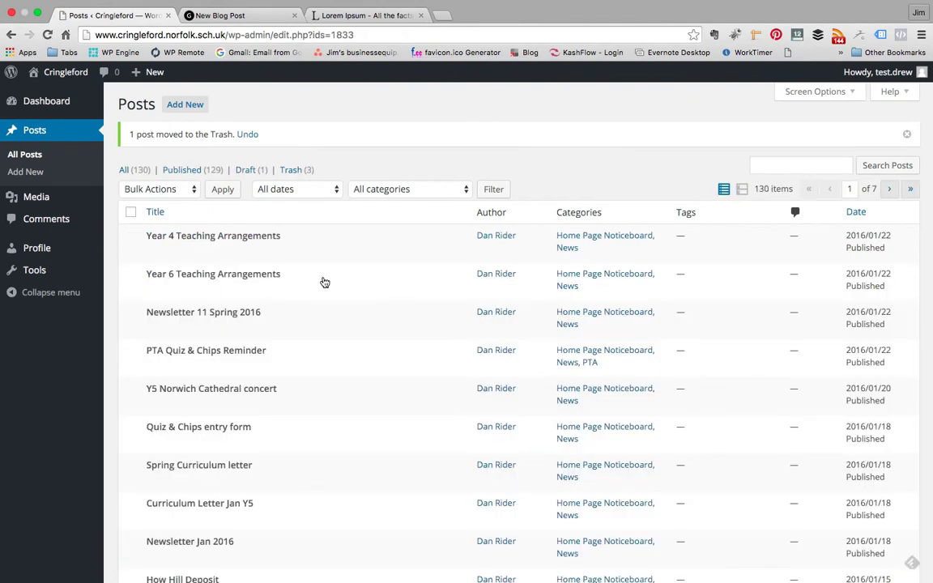
Step: Permanently delete Another Post and New Blog Post from the trashed posts
click(296, 172)
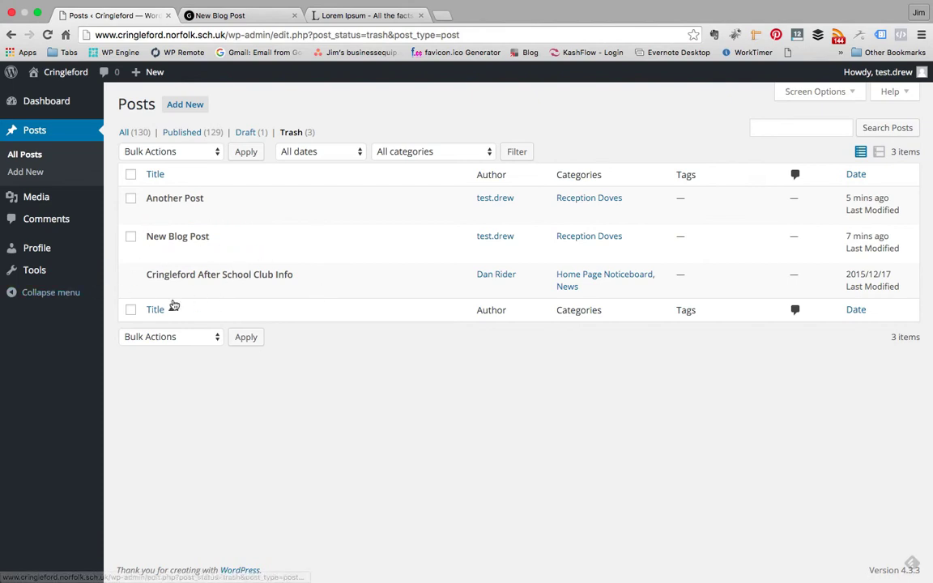
click(213, 214)
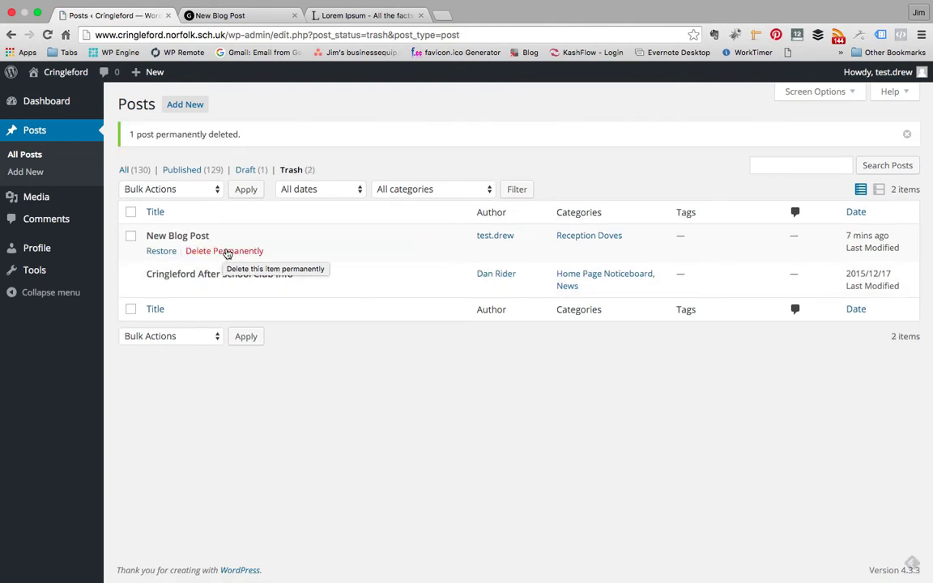
click(229, 251)
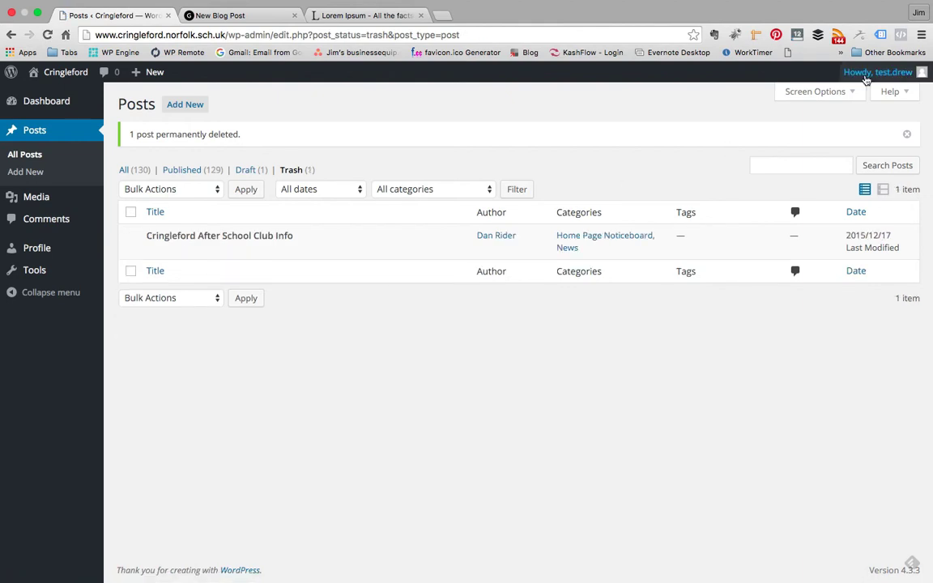
Step: Log out of the WordPress account and return to the Cringleford school home page
mouse_move(878, 72)
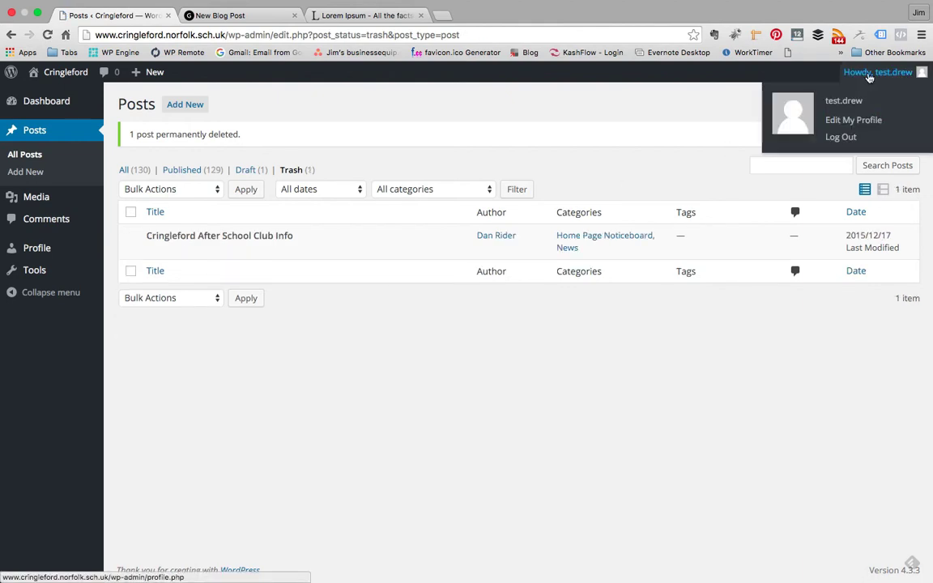
click(840, 138)
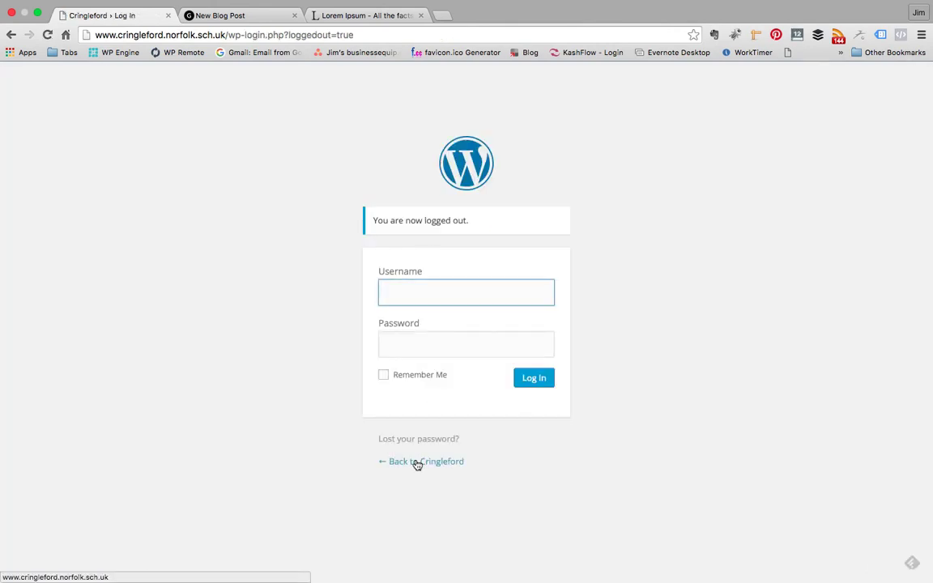
click(417, 462)
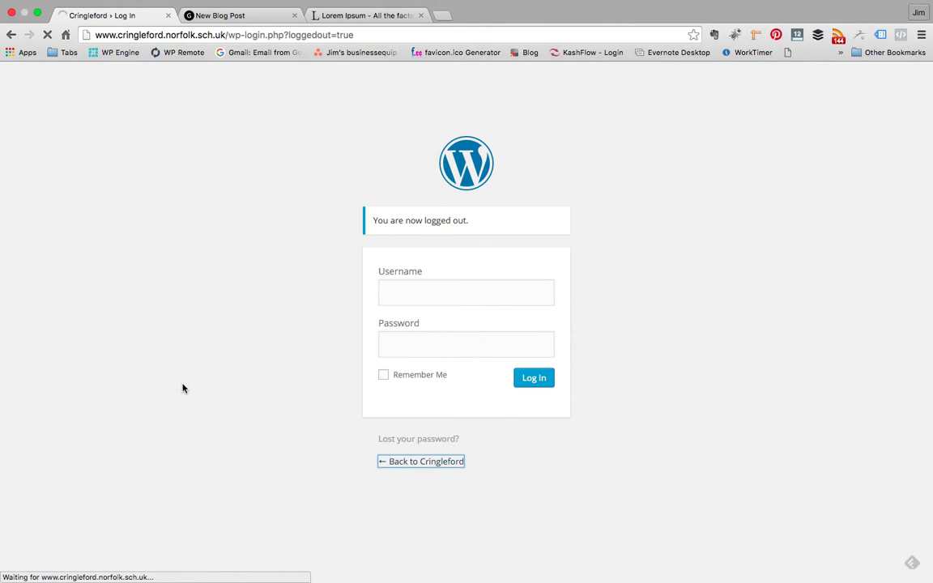
scroll(308, 374, down, 4)
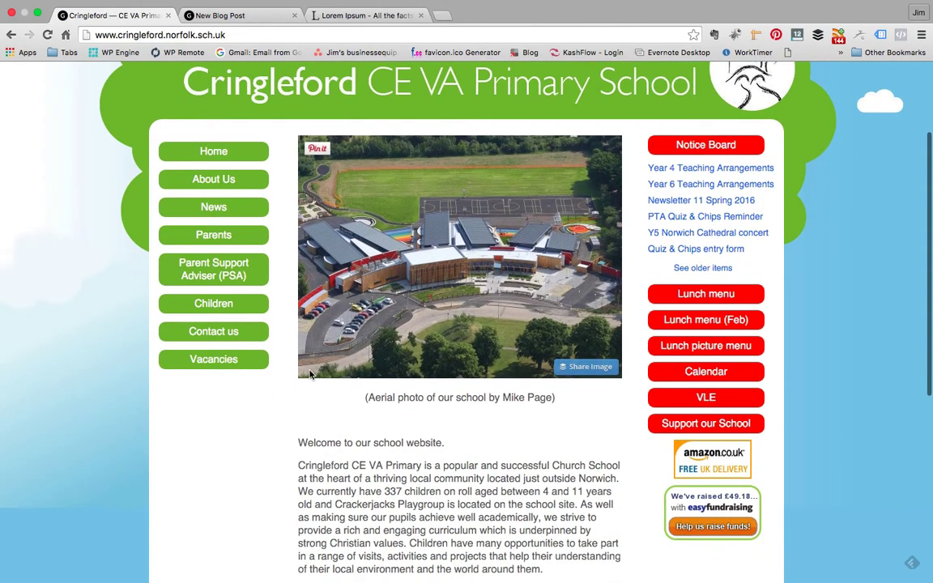
scroll(309, 374, down, 4)
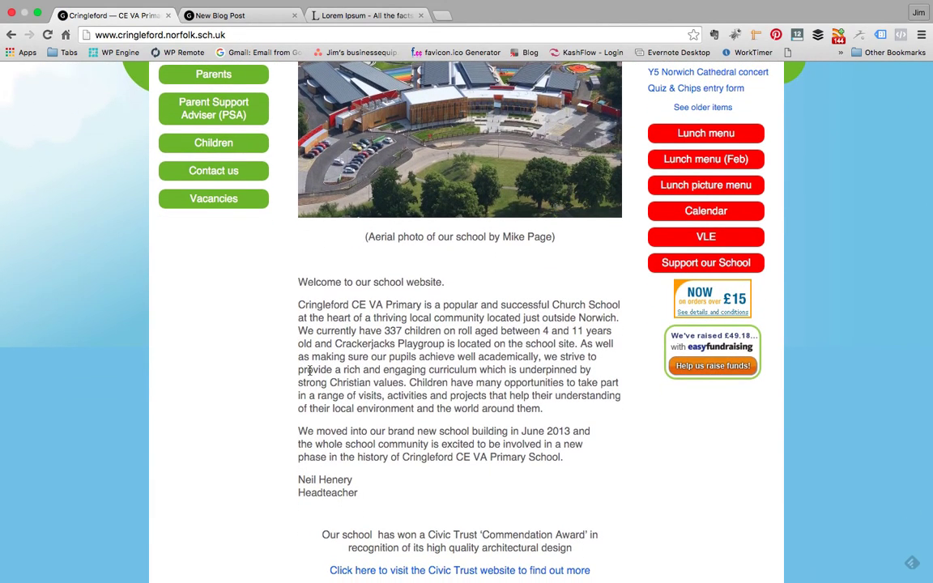